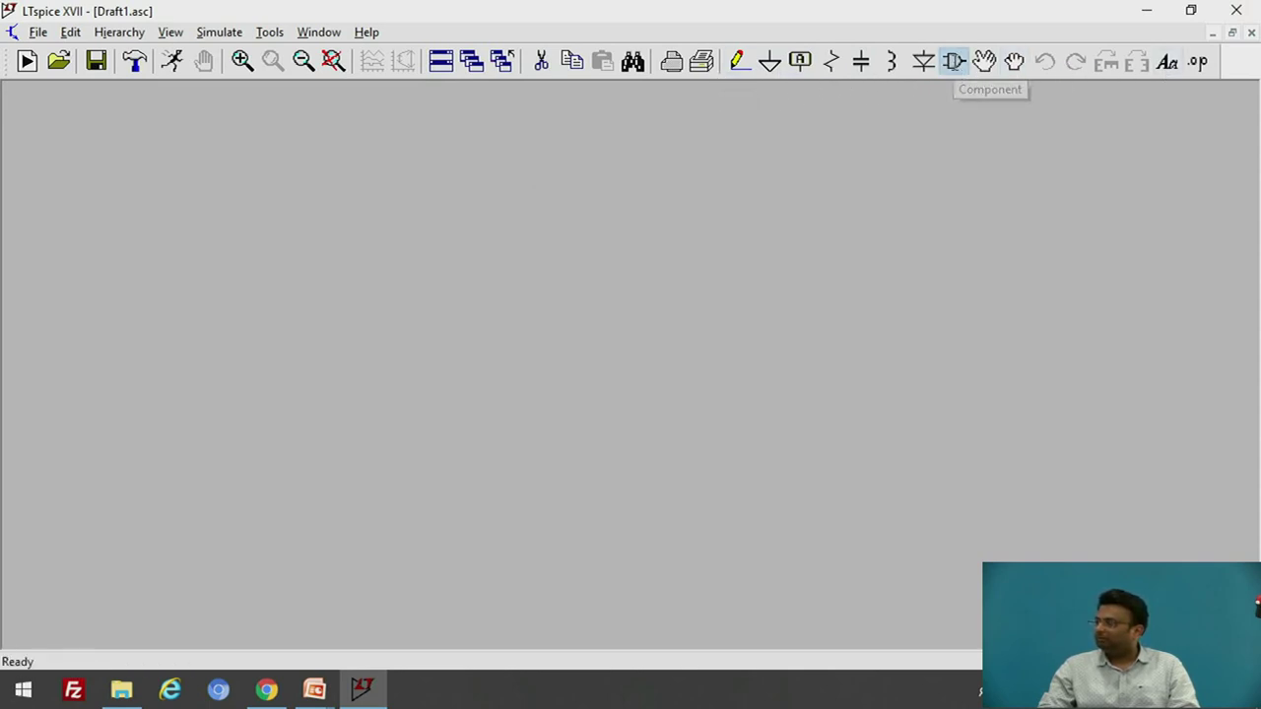
# - Place right-pointing diodes D1–D4 in two rows of two, rotated with Ctrl+R
pyautogui.click(953, 65)
pyautogui.moveTo(620, 130); pyautogui.dragTo(547, 116)
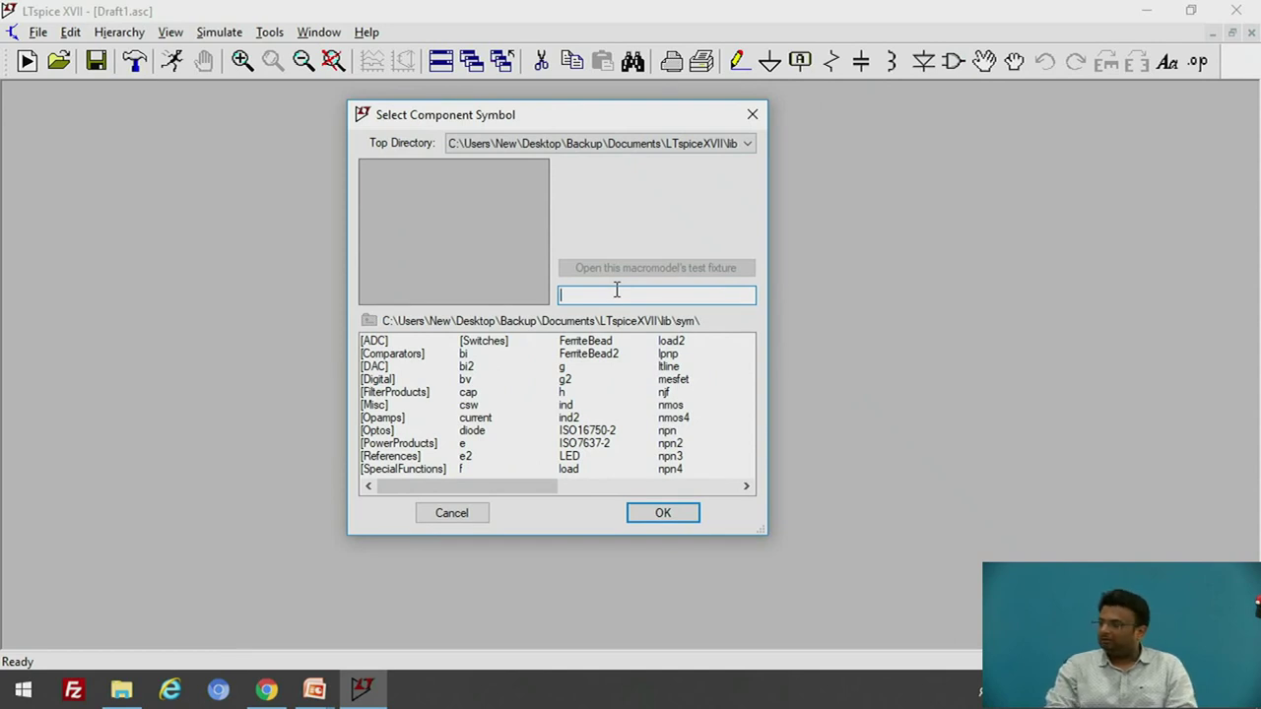
pyautogui.write('dio')
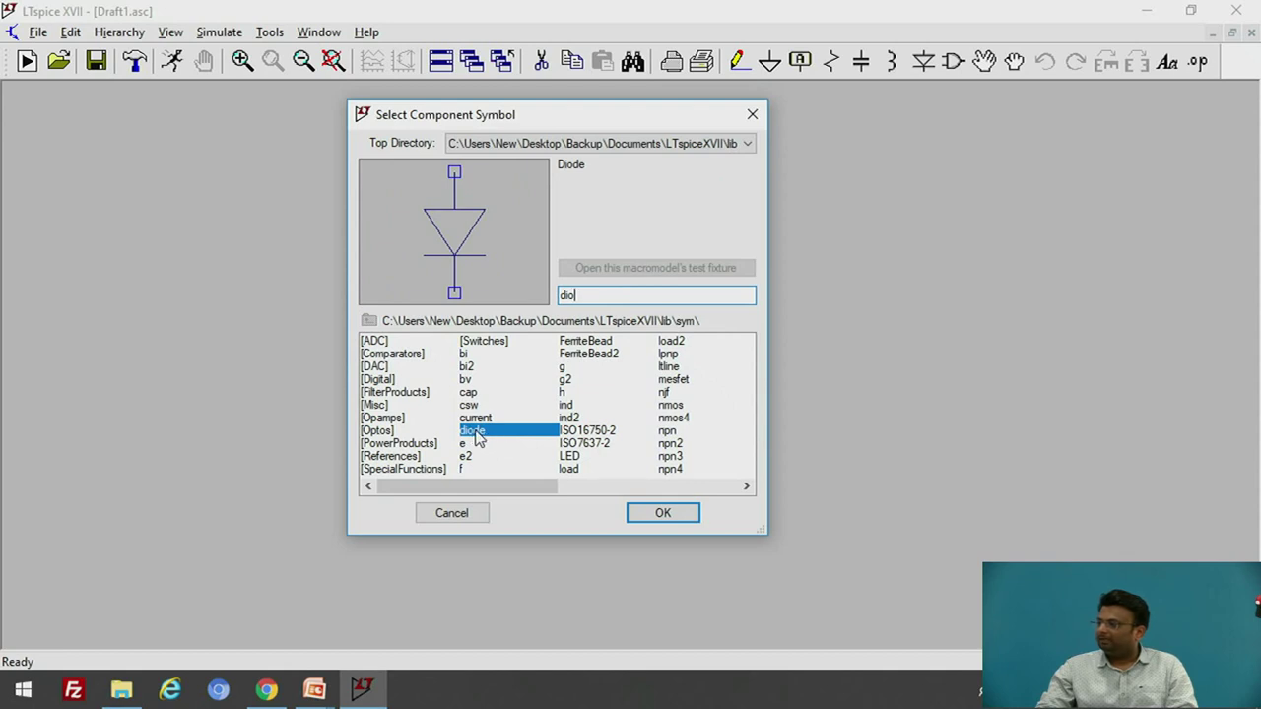
pyautogui.click(663, 514)
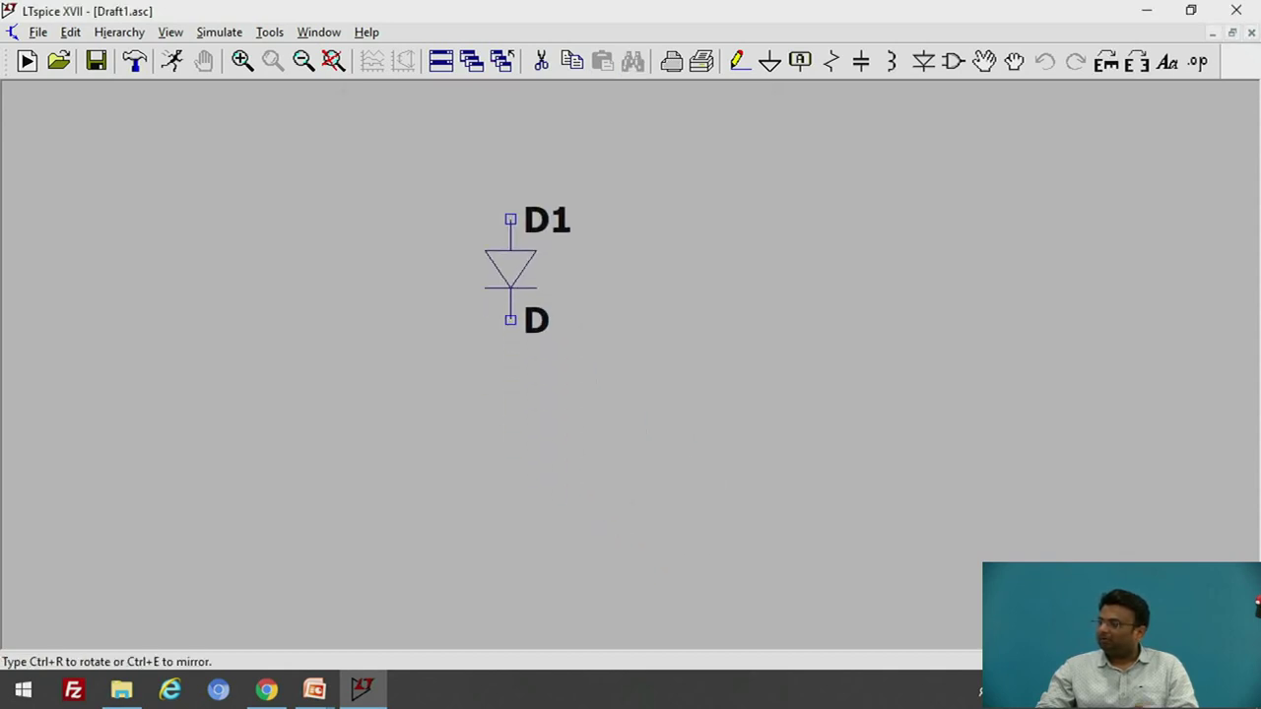
pyautogui.hotkey('ctrl', 'r')
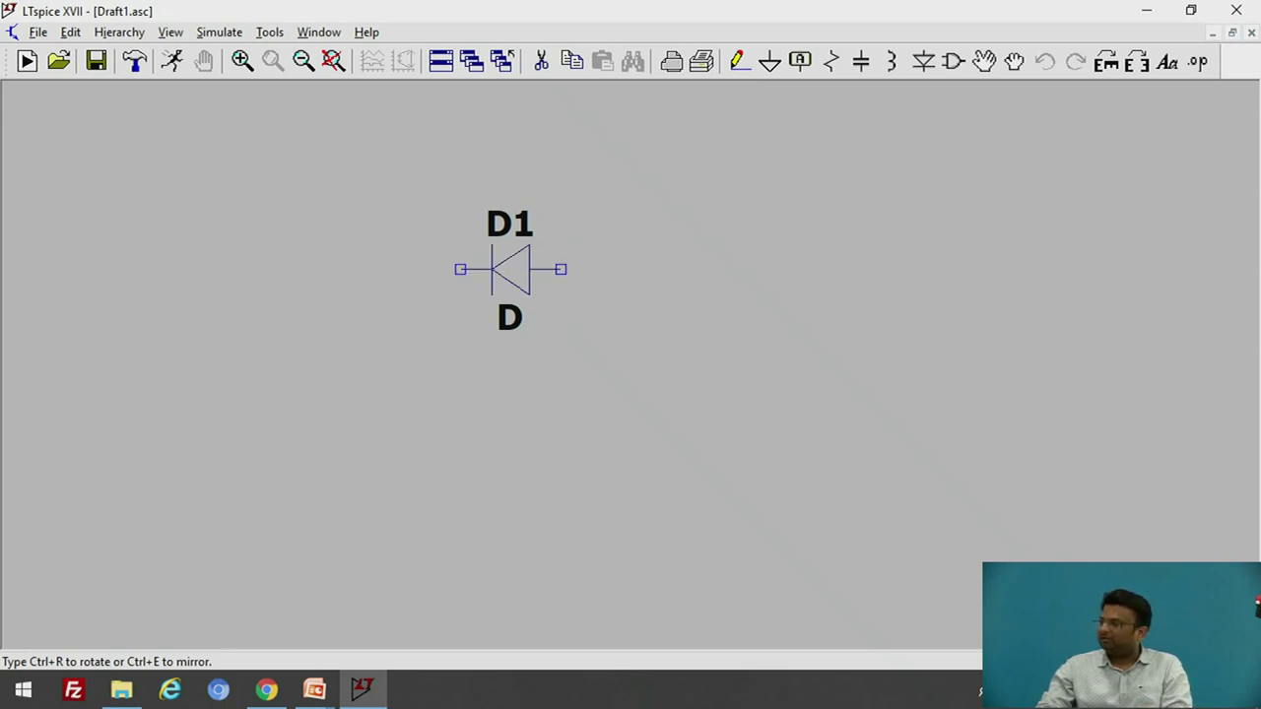
pyautogui.hotkey('ctrl', 'r')
pyautogui.hotkey('ctrl', 'r')
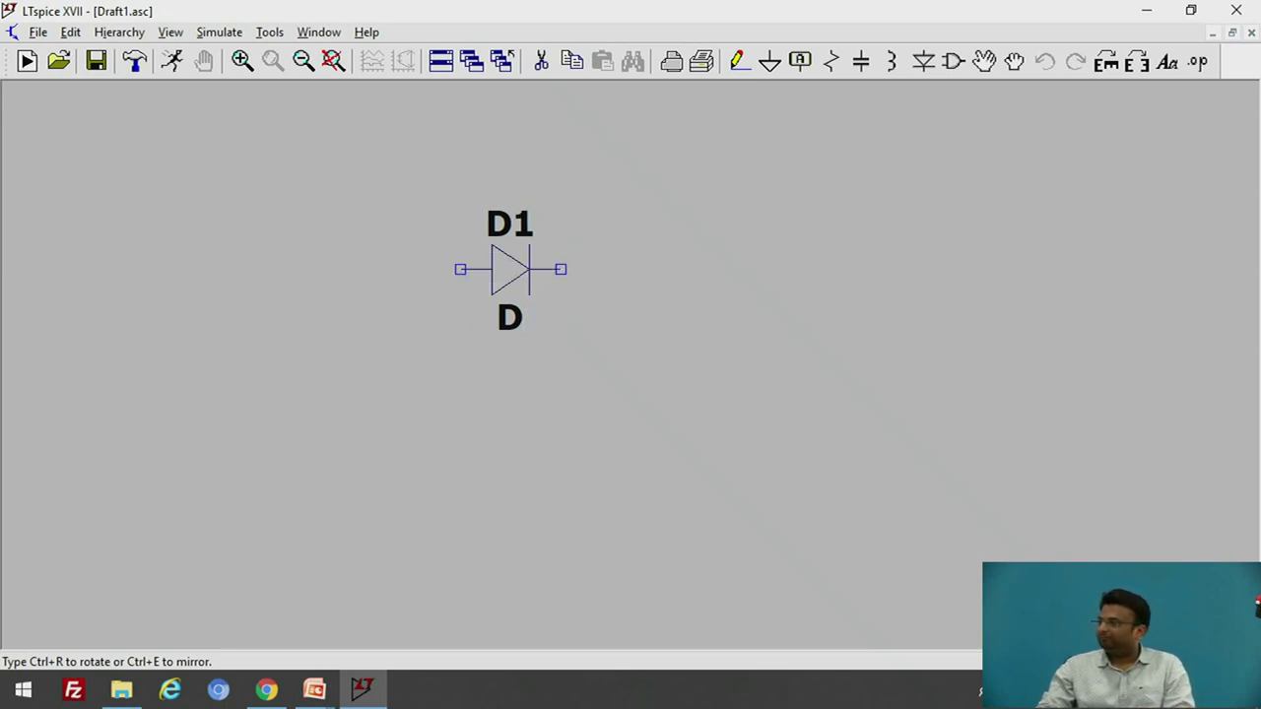
pyautogui.click(510, 269)
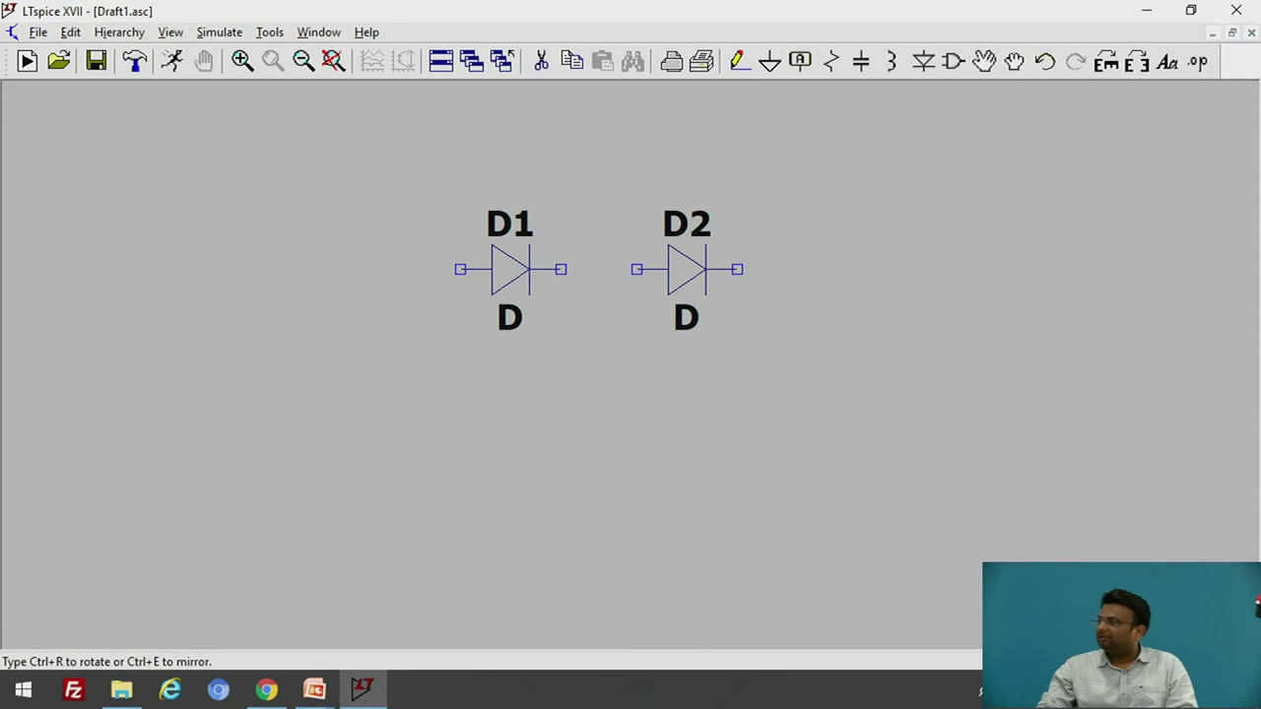
pyautogui.click(510, 471)
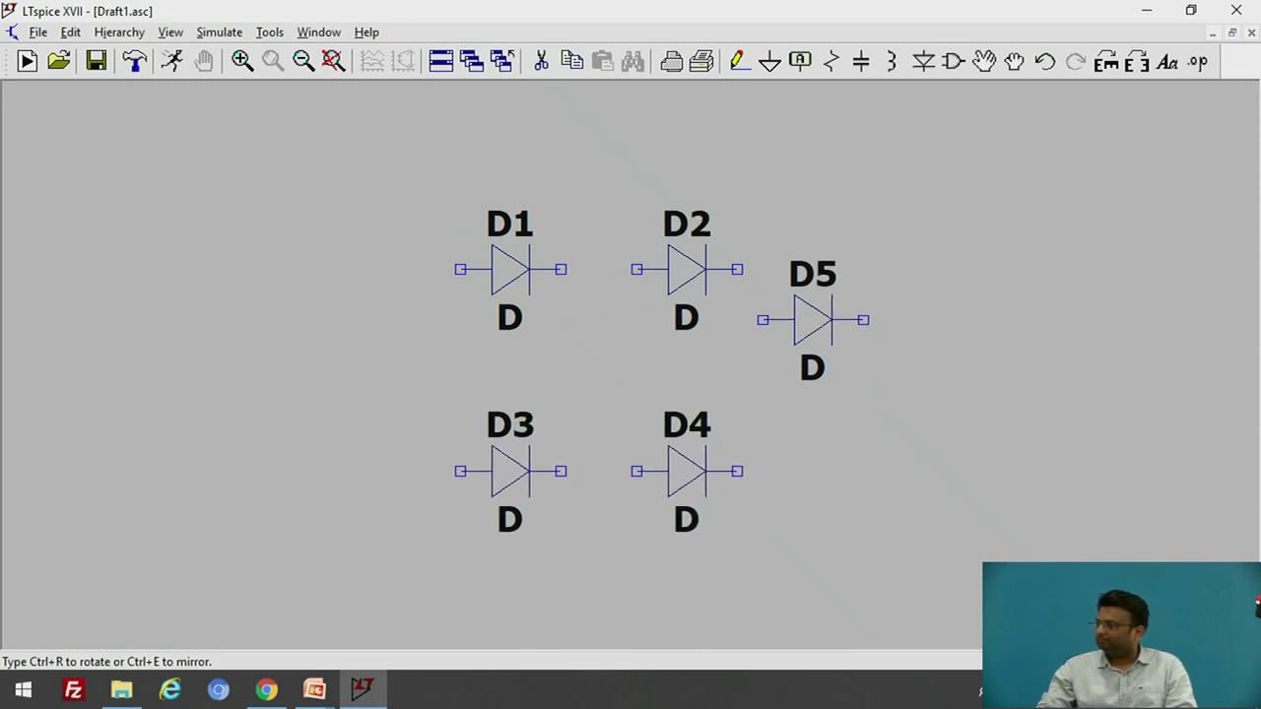
pyautogui.press('Escape')
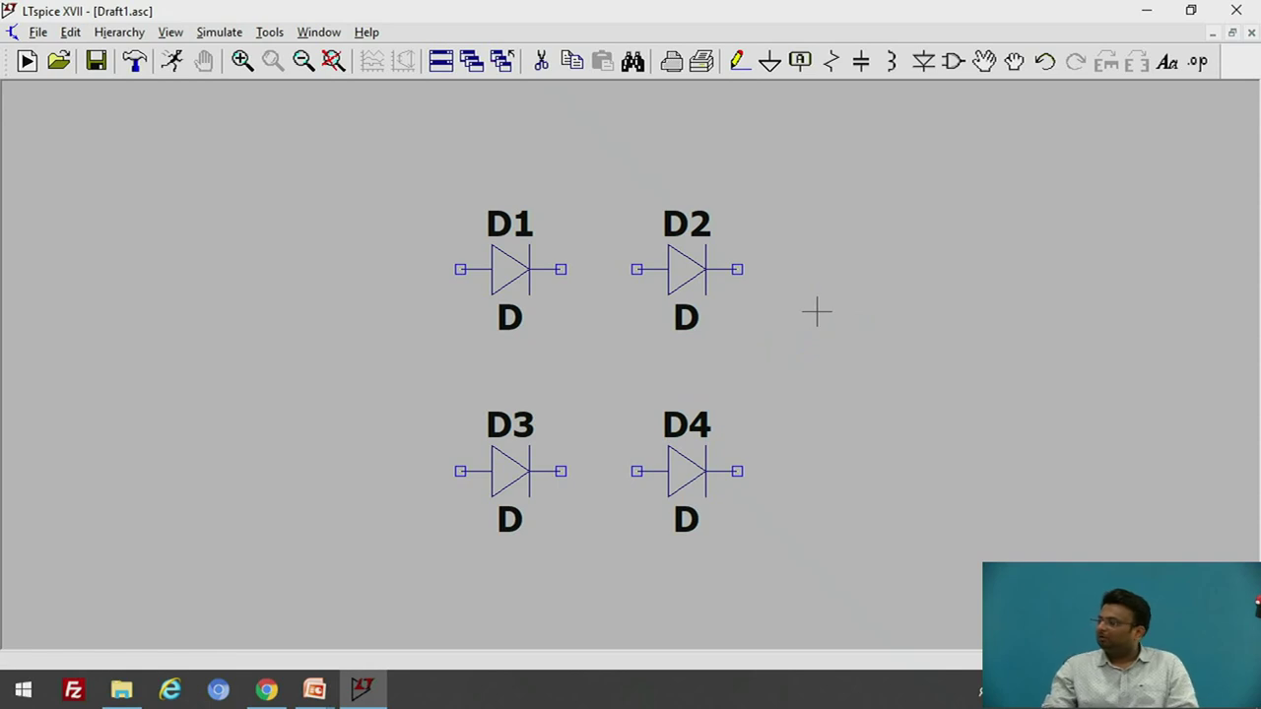
# - Change diodes D1 and D2 to the 1N4148 model
pyautogui.rightClick(514, 270)
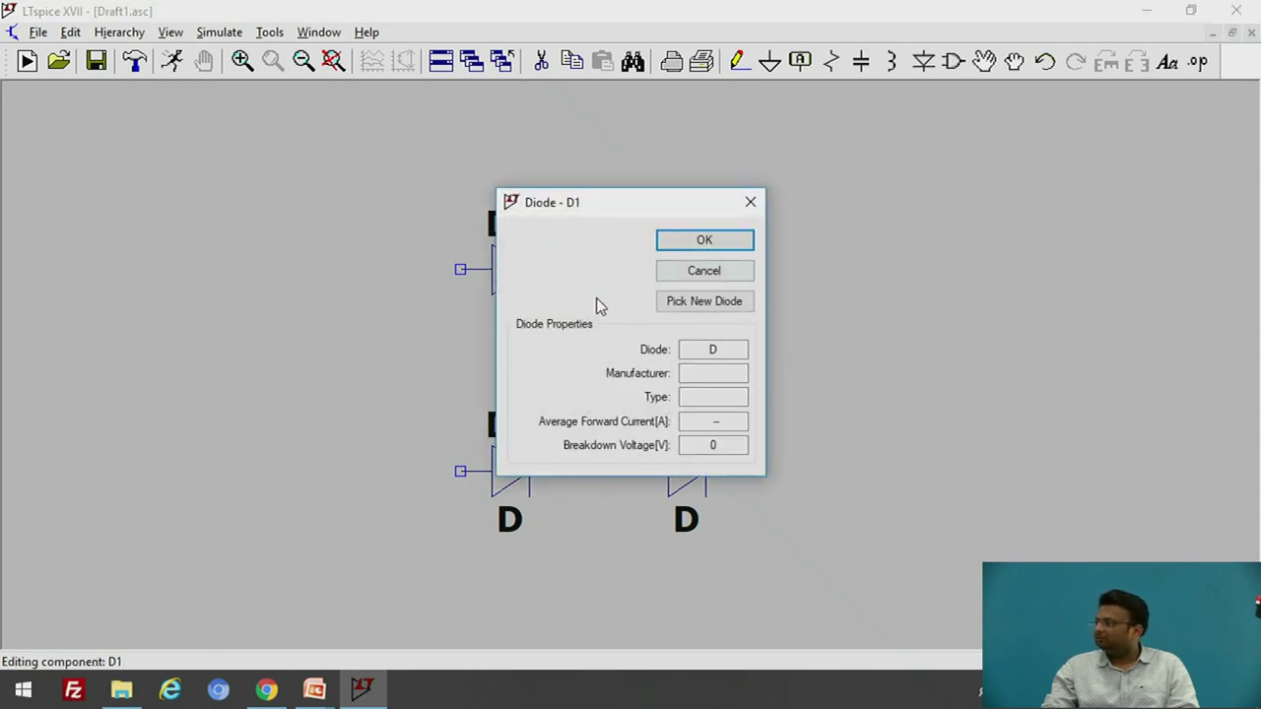
pyautogui.click(703, 303)
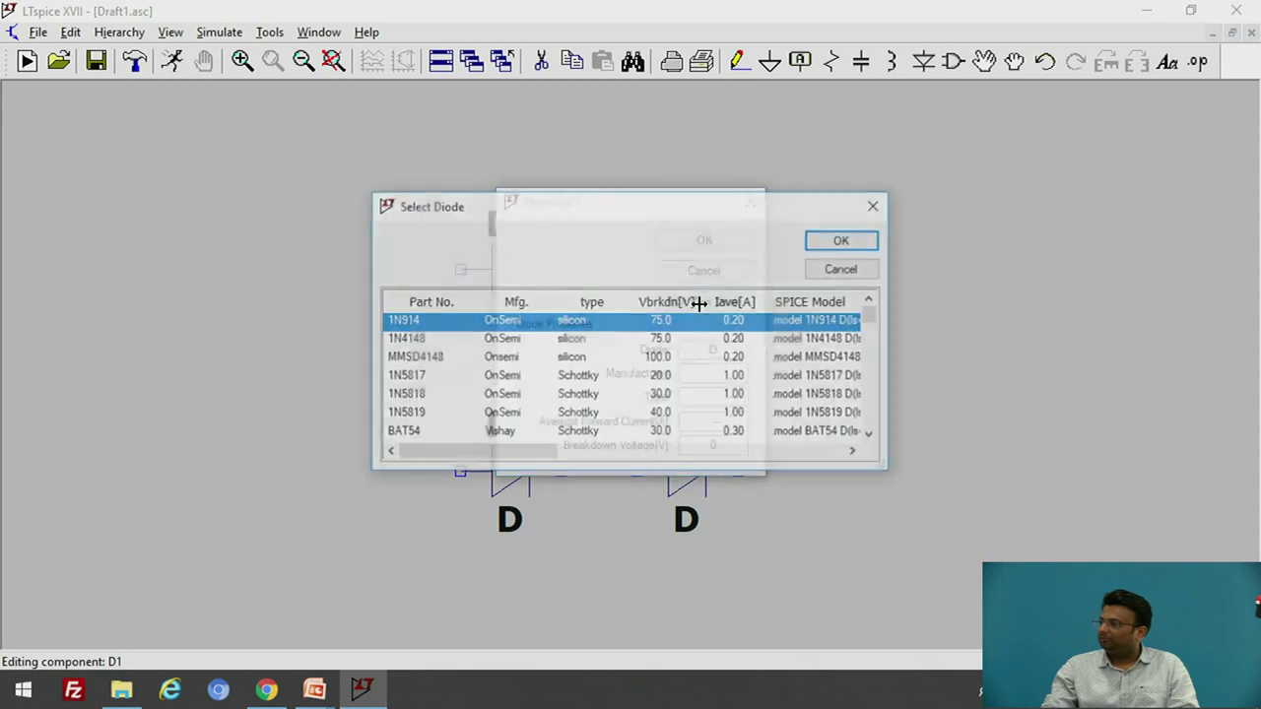
pyautogui.click(425, 339)
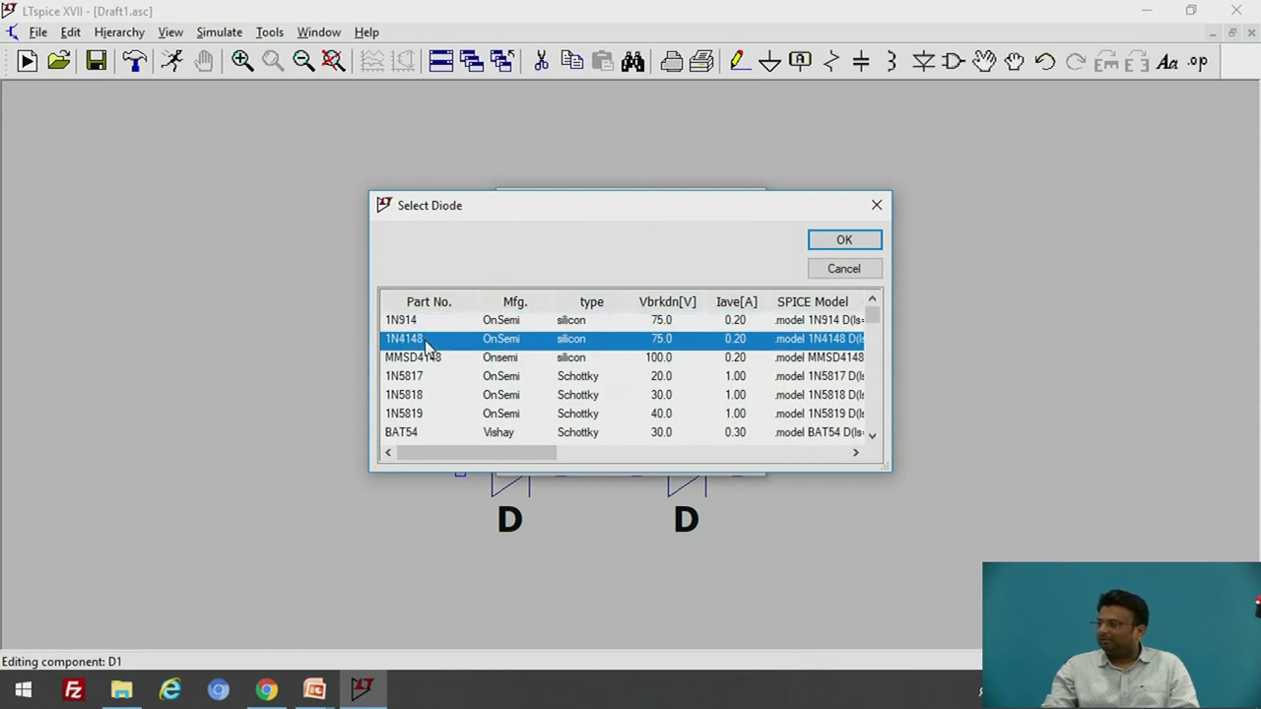
pyautogui.click(844, 242)
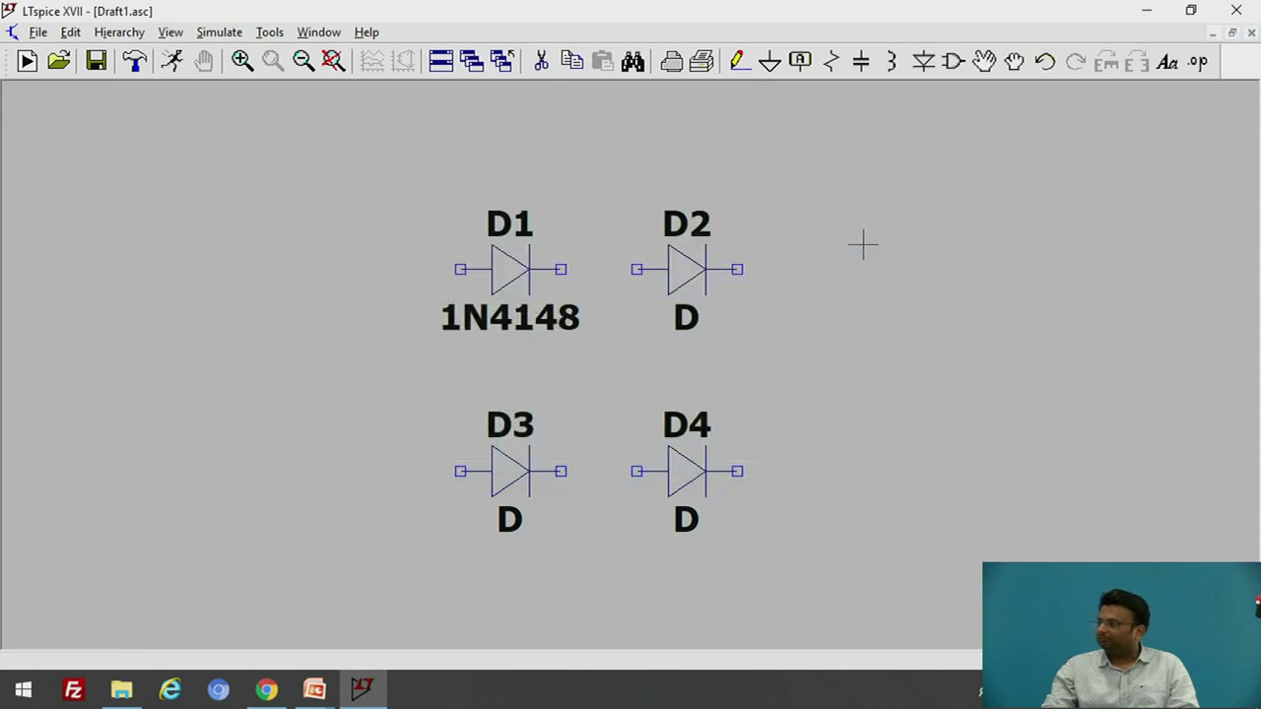
pyautogui.rightClick(692, 274)
pyautogui.click(717, 303)
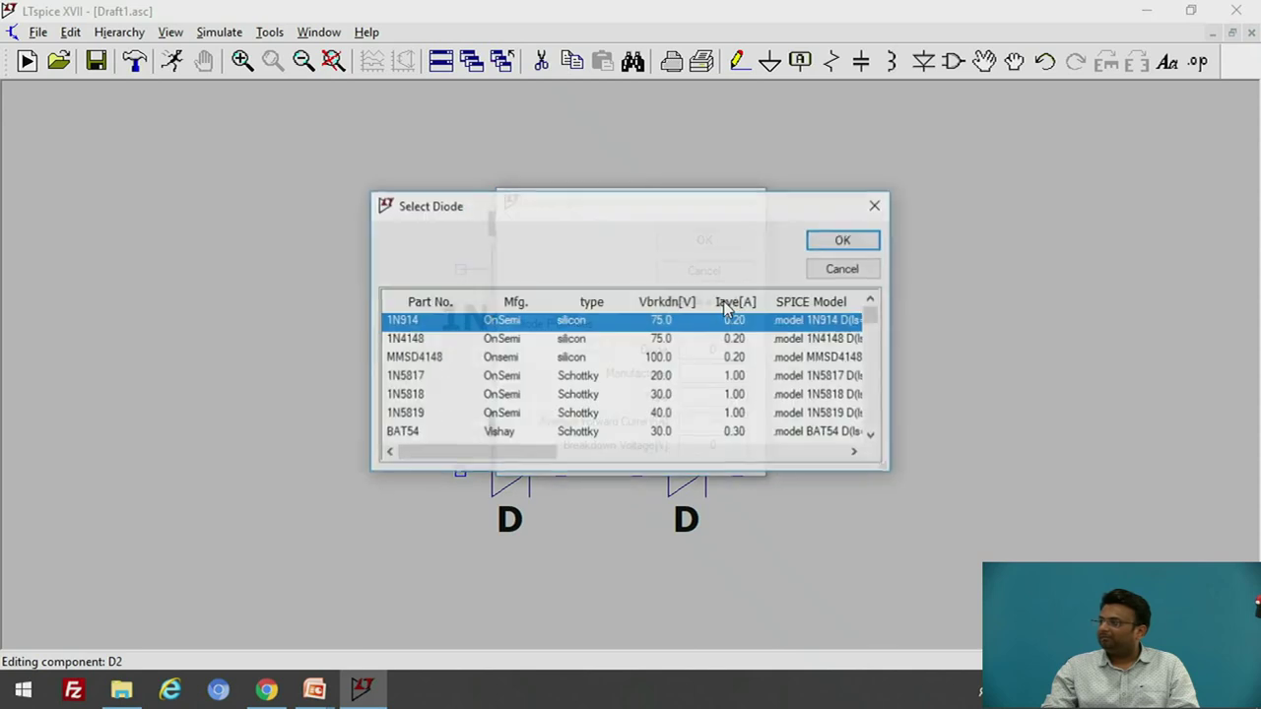
pyautogui.click(392, 339)
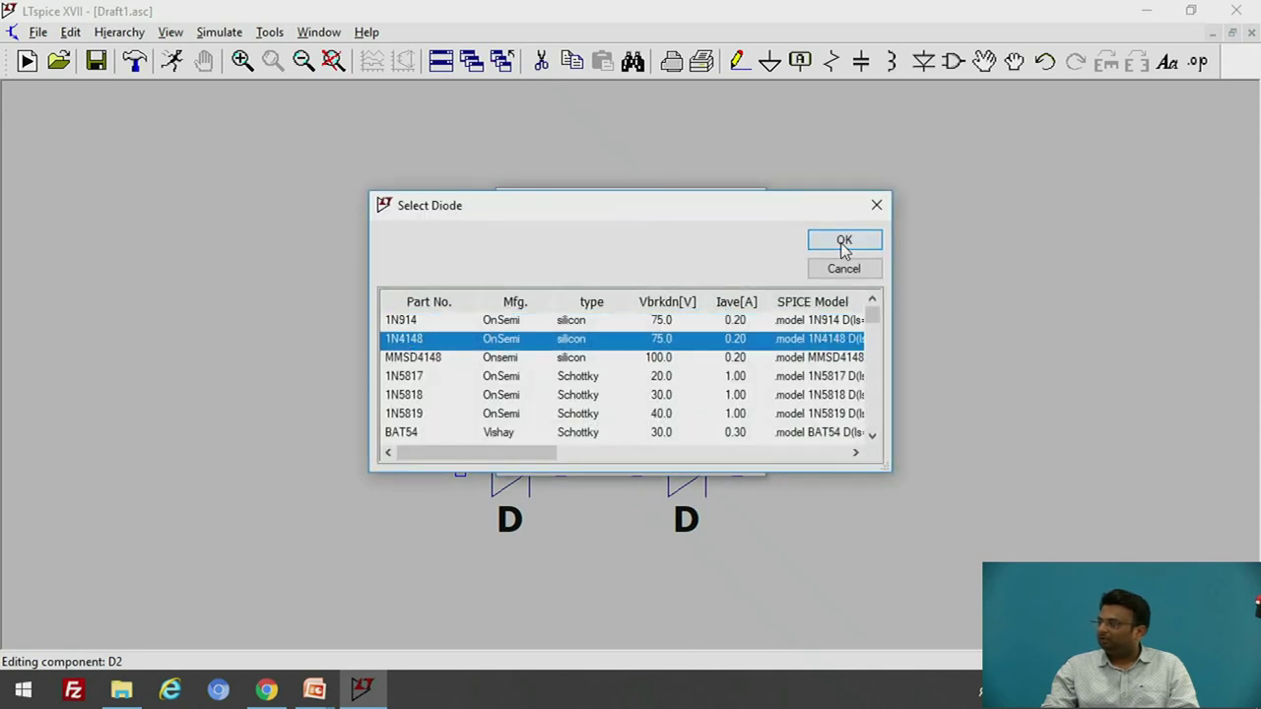
pyautogui.click(844, 243)
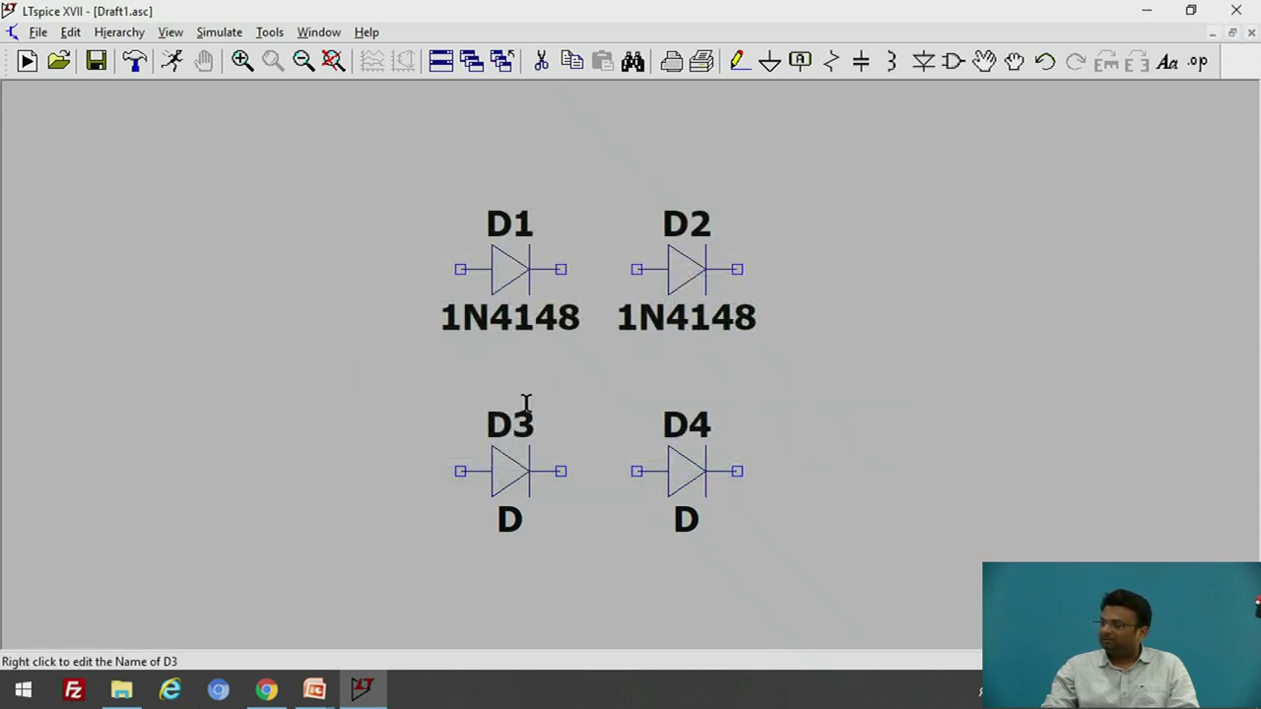
# - Change diodes D3 and D4 to the 1N4148 model
pyautogui.rightClick(525, 482)
pyautogui.click(661, 302)
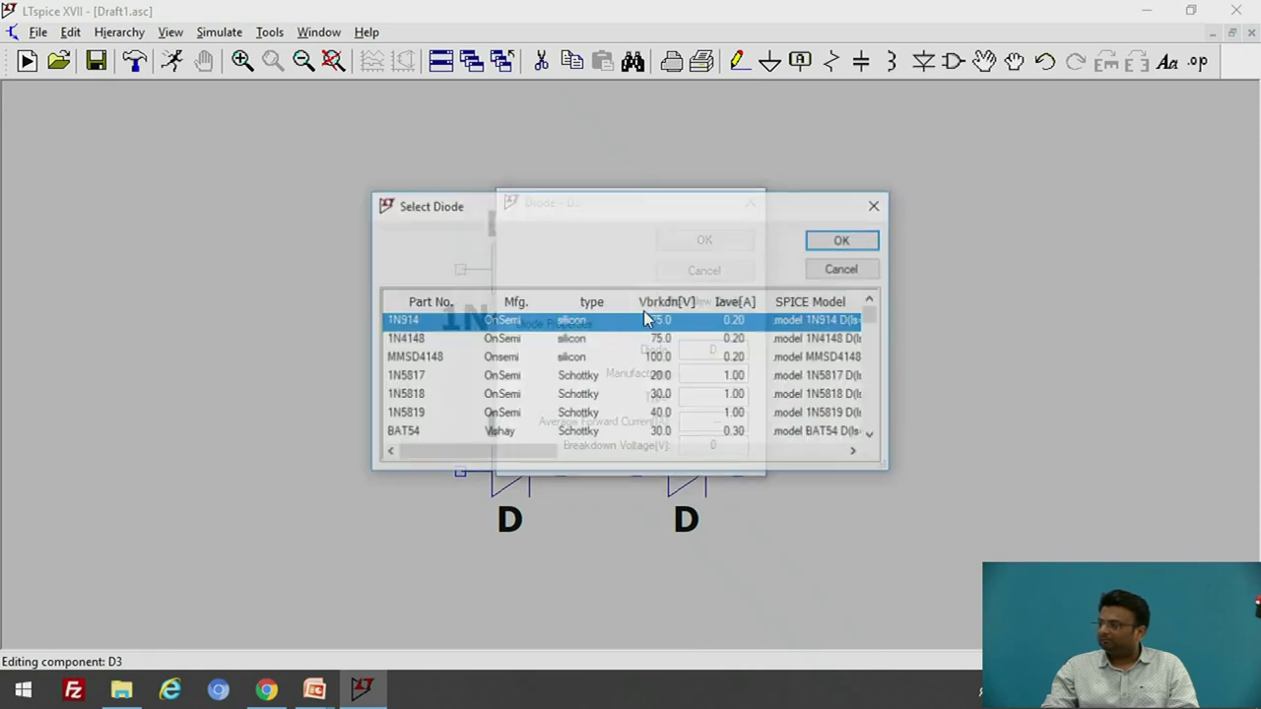
pyautogui.click(522, 338)
pyautogui.click(843, 240)
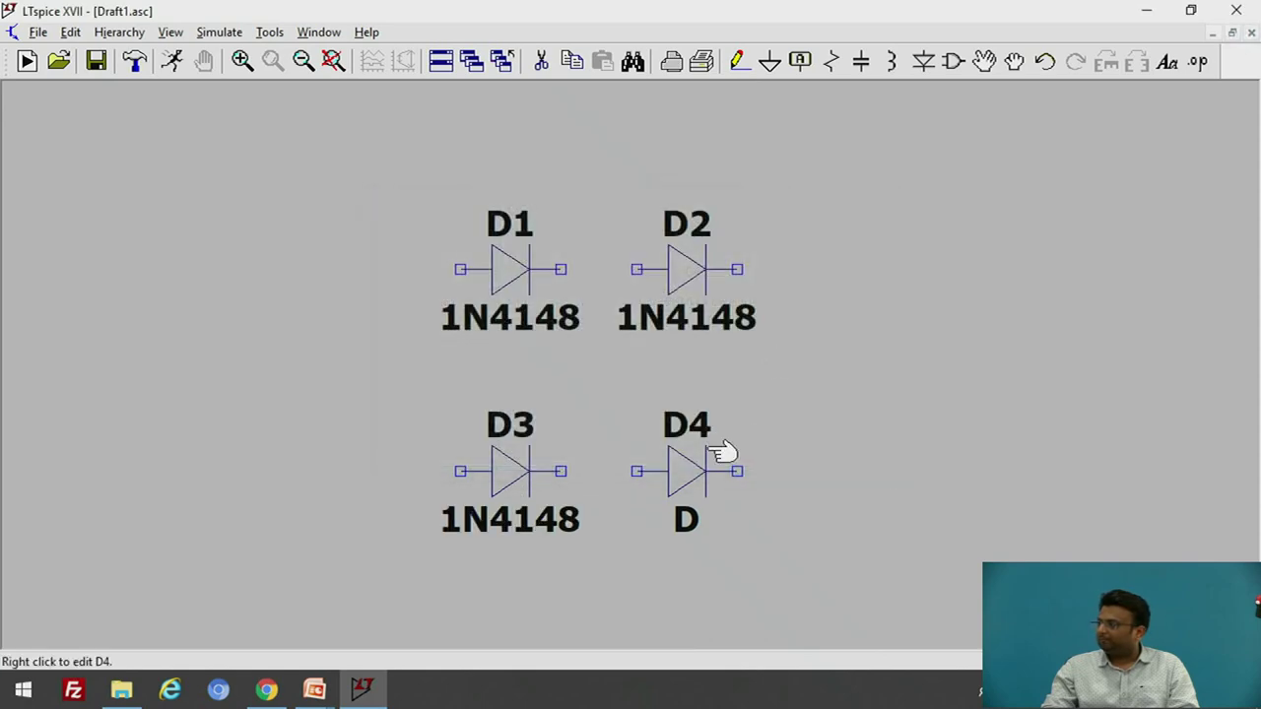
pyautogui.rightClick(708, 466)
pyautogui.click(676, 301)
pyautogui.click(412, 340)
pyautogui.click(852, 240)
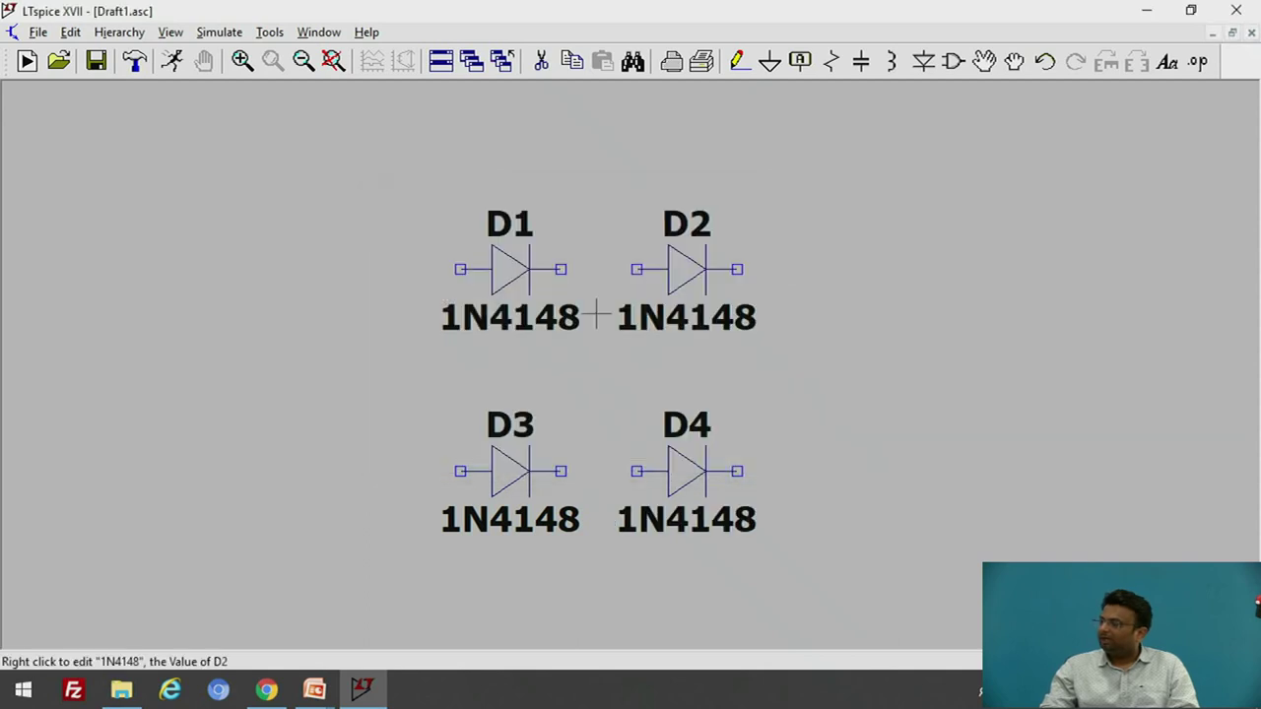
# - Wire D1's anode to D3's anode along the left side of the bridge
pyautogui.click(739, 61)
pyautogui.click(460, 268)
pyautogui.click(384, 269)
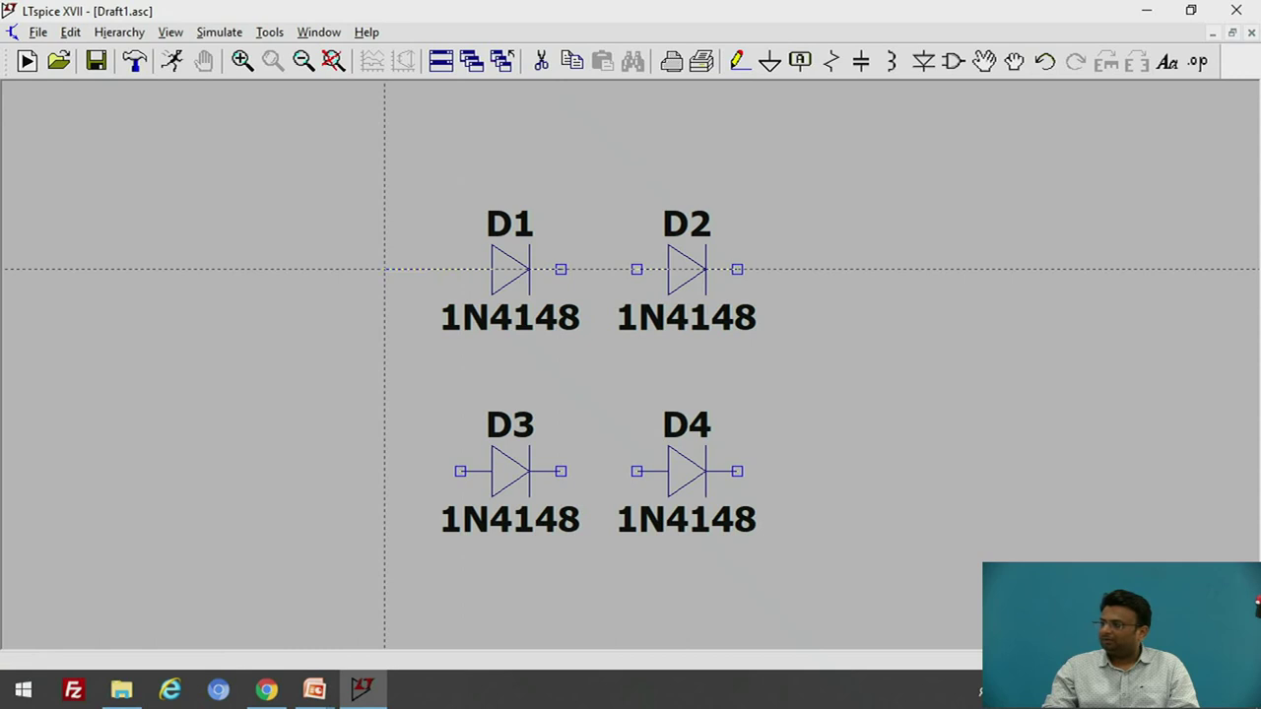
pyautogui.click(384, 471)
pyautogui.click(460, 471)
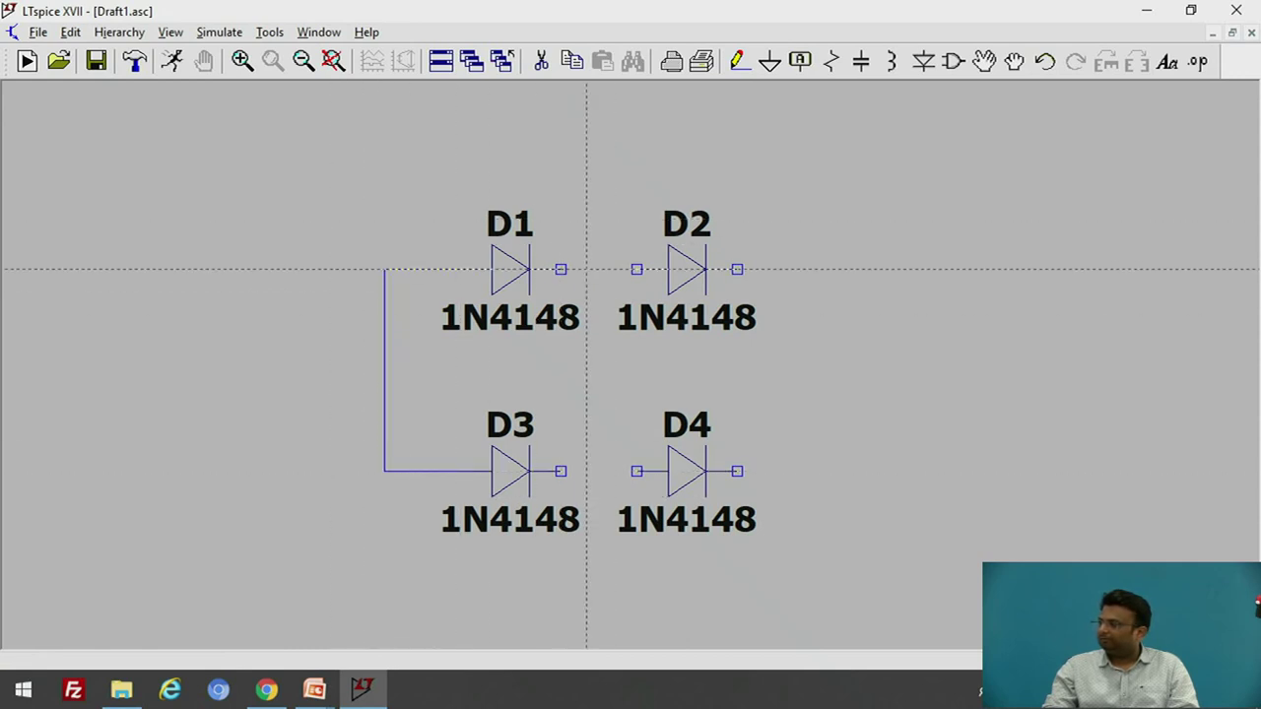
# - Join D1 to D2 and D3 to D4 in series, and tie D2's and D4's cathodes together
pyautogui.click(560, 269)
pyautogui.click(560, 471)
pyautogui.click(637, 471)
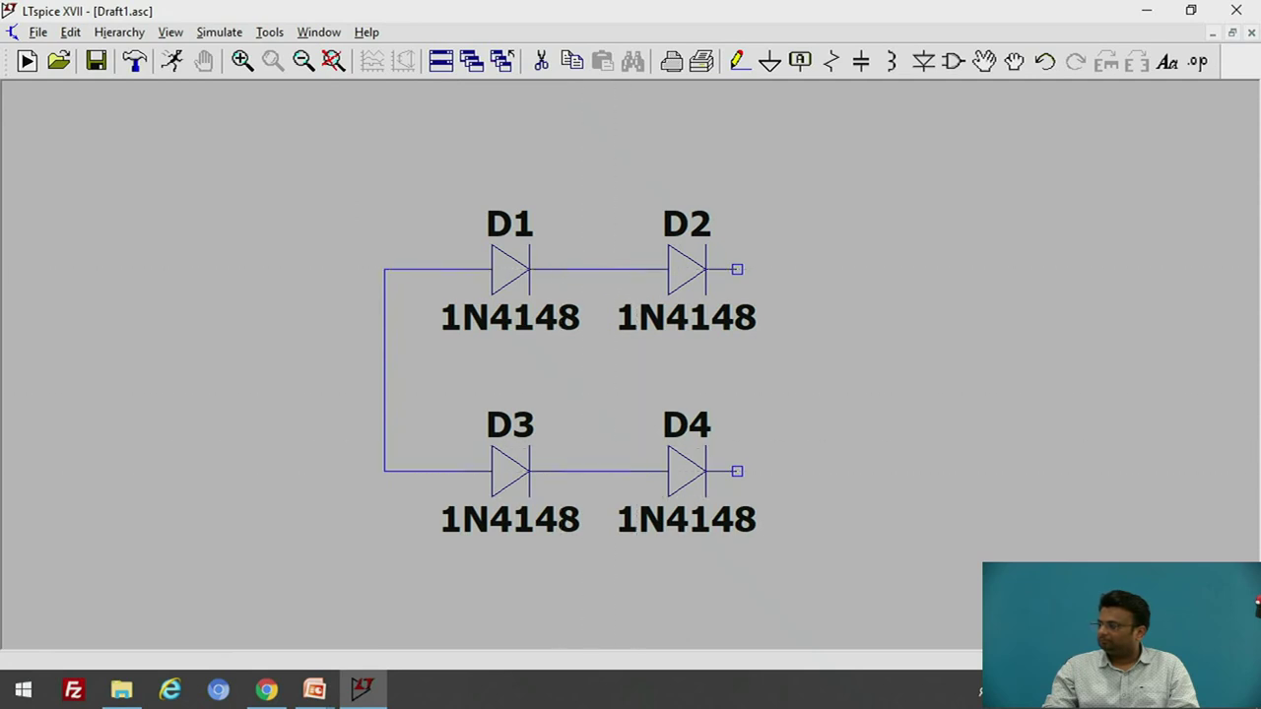
pyautogui.click(737, 269)
pyautogui.click(814, 471)
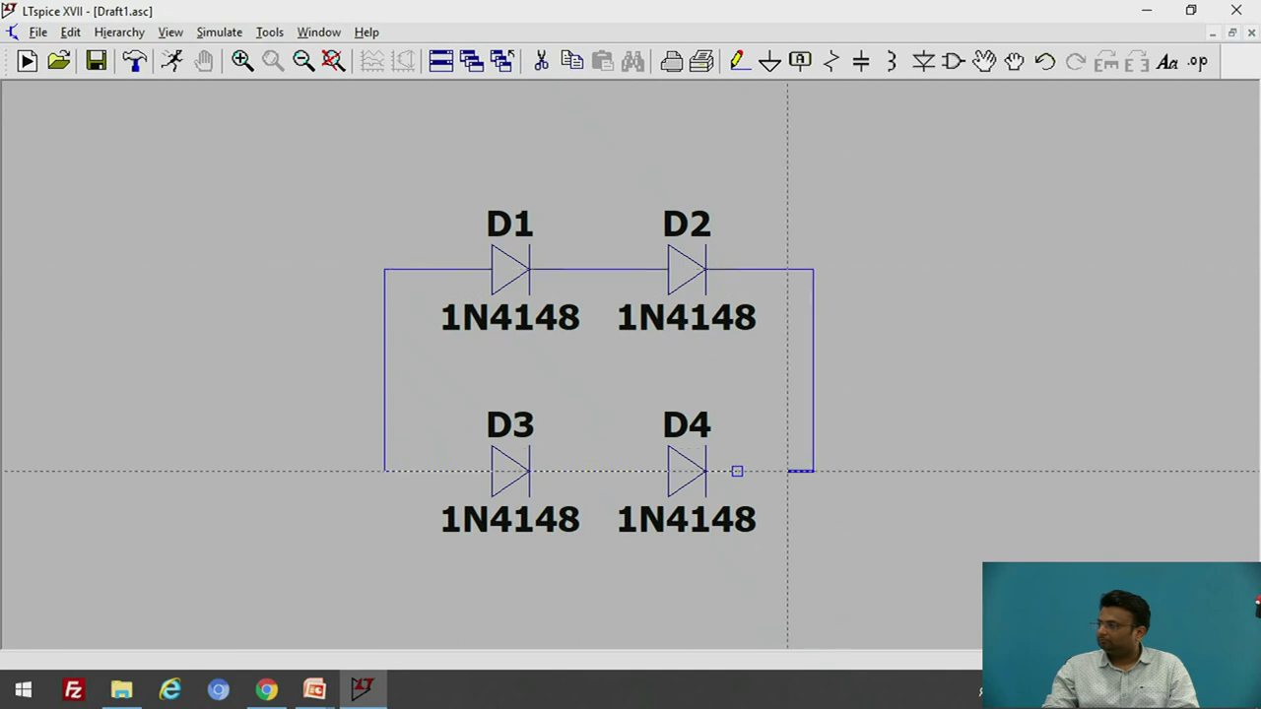
pyautogui.click(737, 470)
pyautogui.scroll(-2, 487, 394)
pyautogui.scroll(-1, 486, 394)
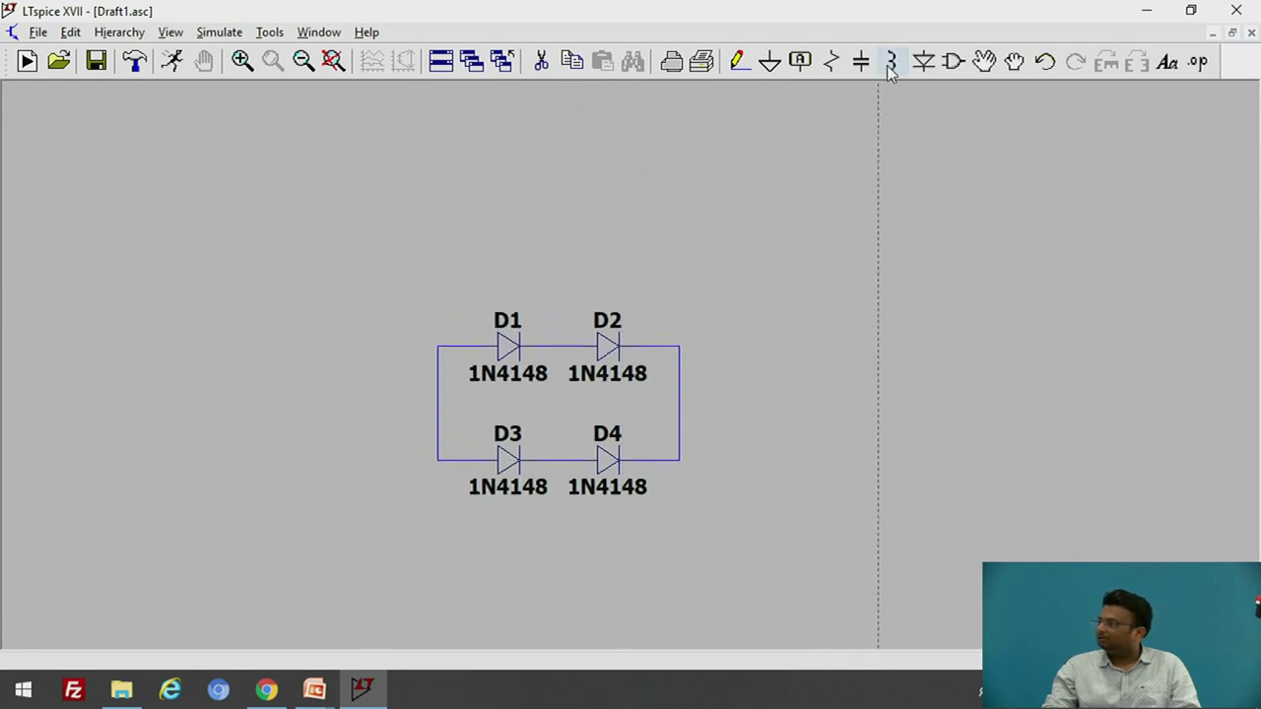
# - Place voltage source V1 to the left of the diode bridge
pyautogui.click(953, 63)
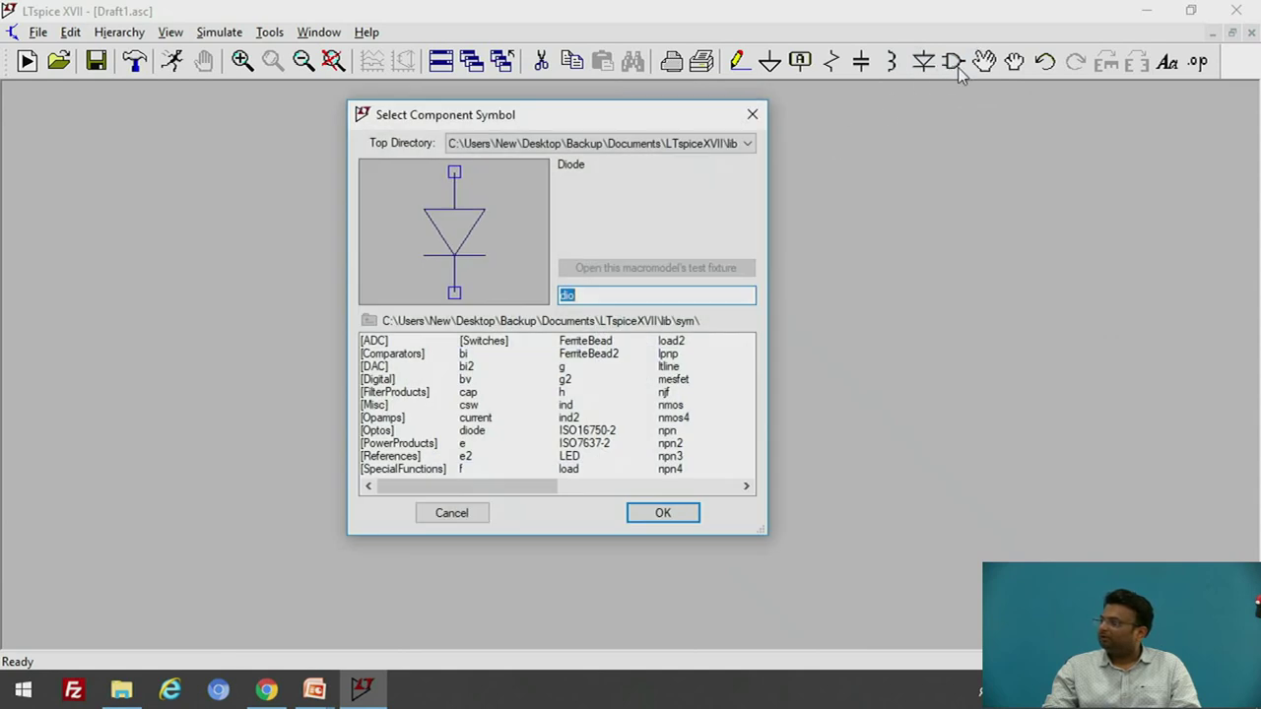
pyautogui.write('v')
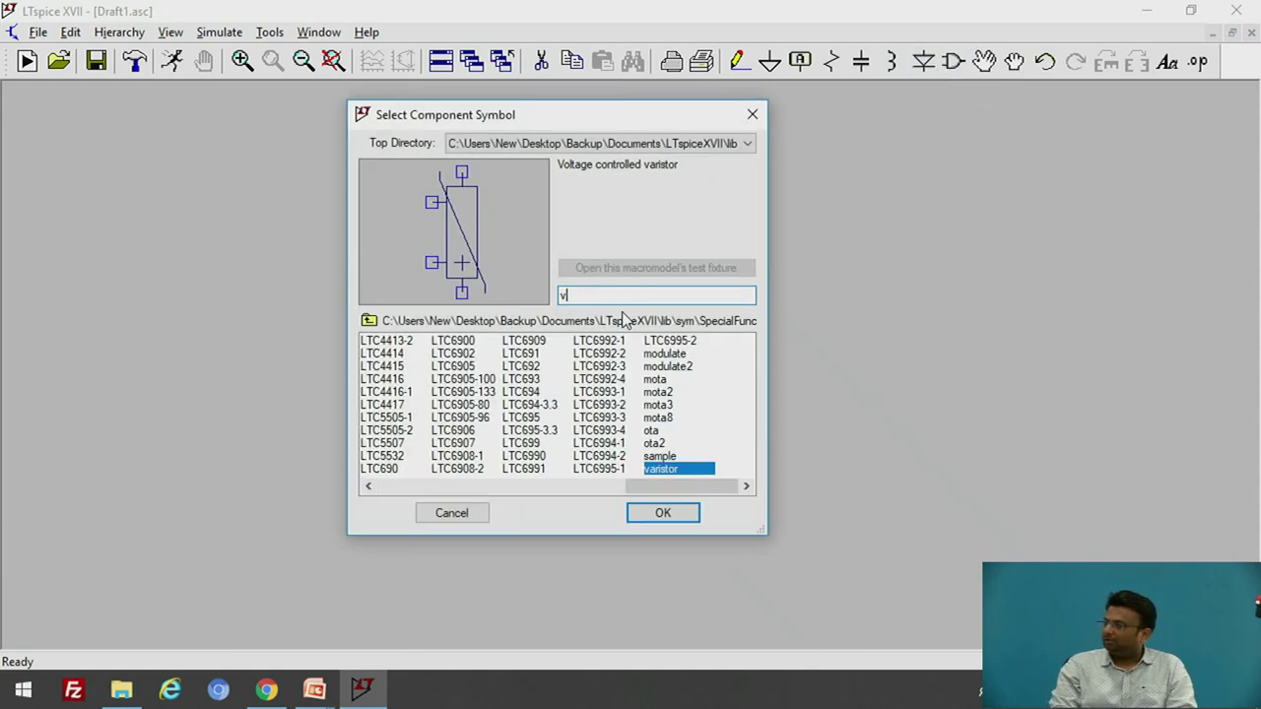
pyautogui.write('ol')
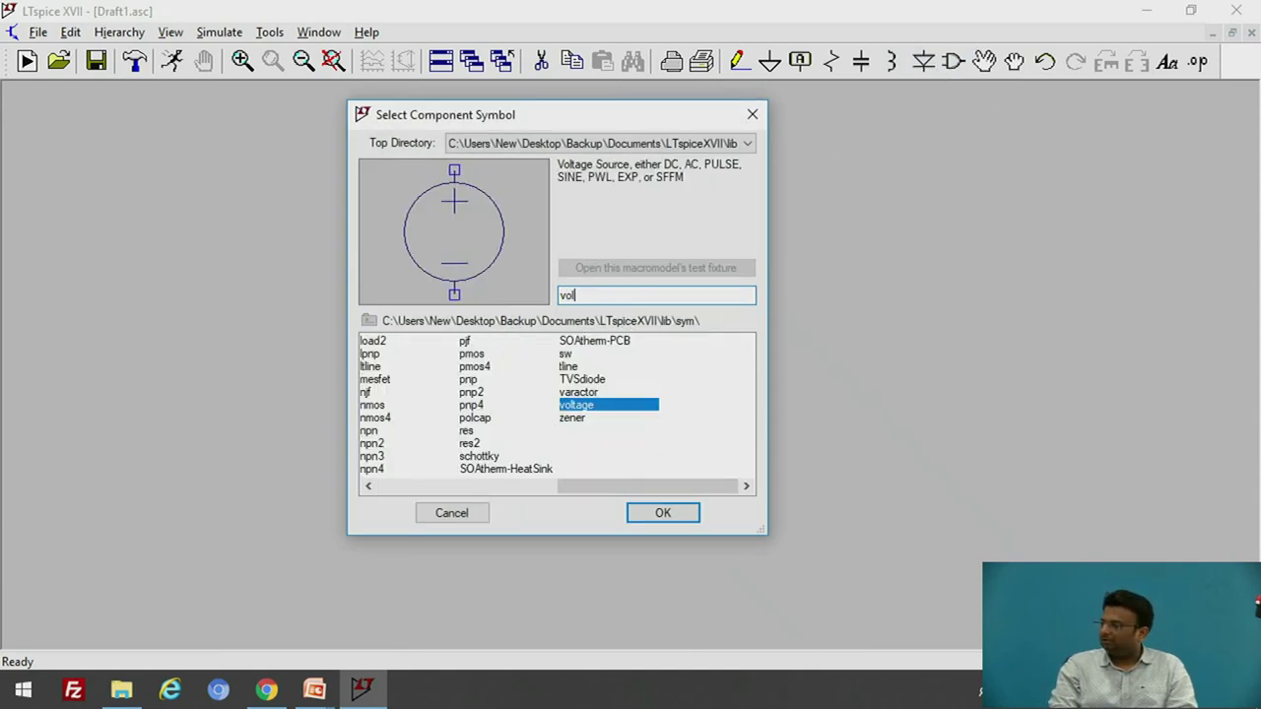
pyautogui.click(663, 512)
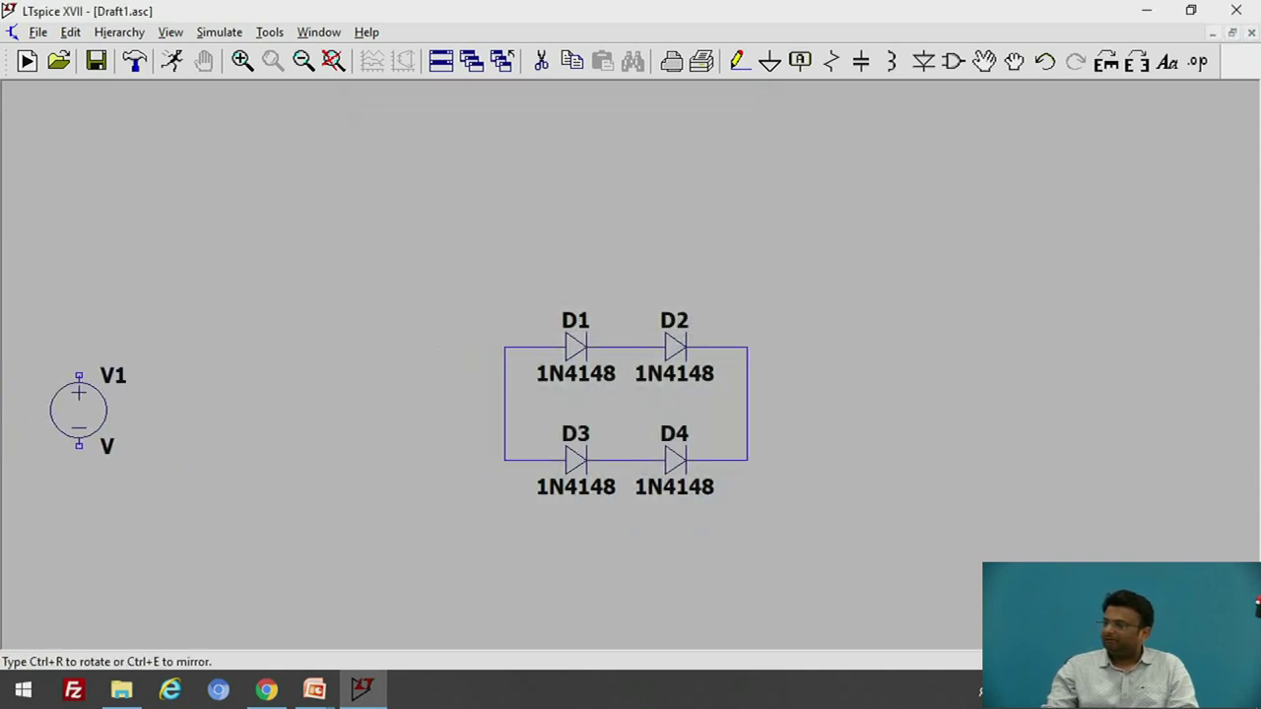
pyautogui.click(92, 409)
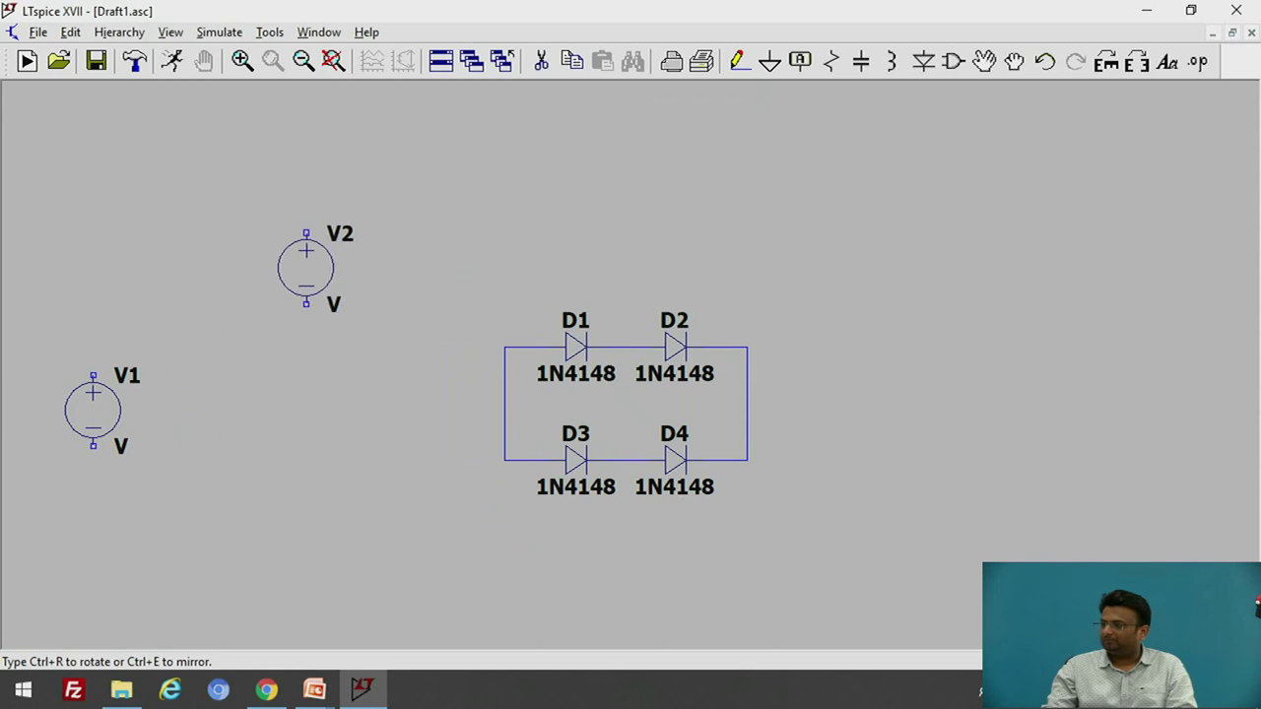
pyautogui.press('Escape')
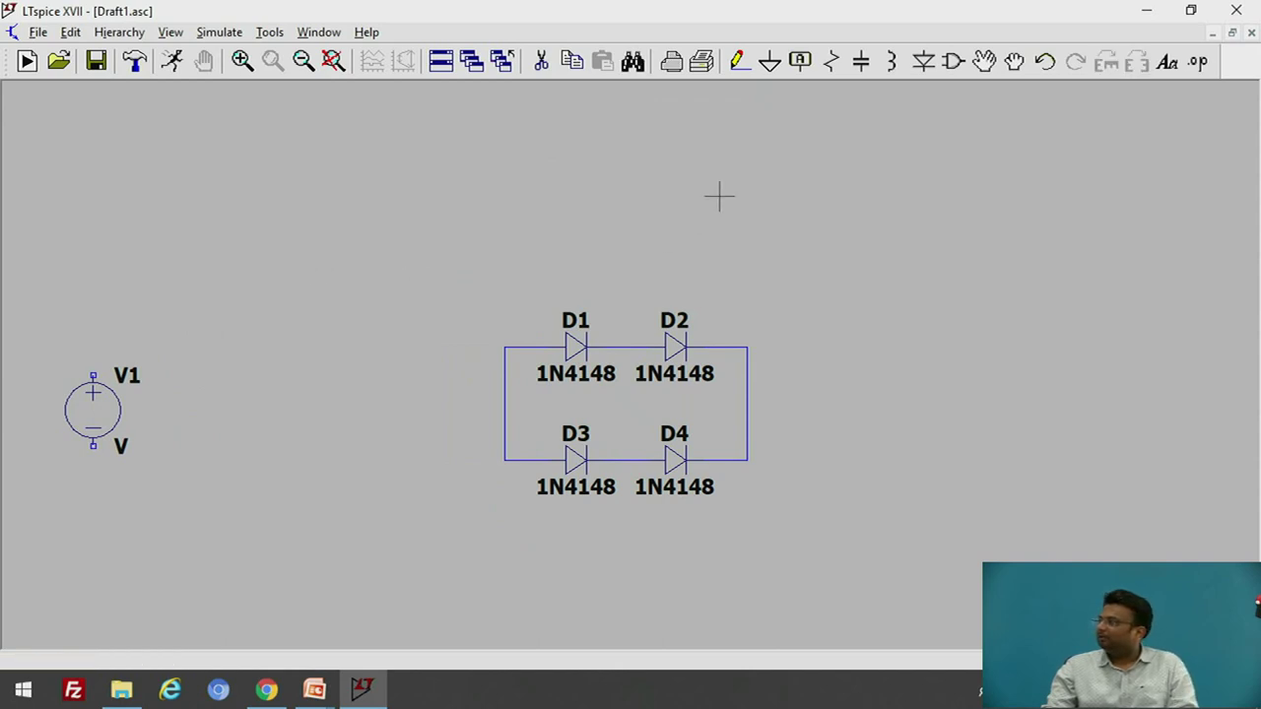
# - Place inductors L1 beside V1 and L2 facing it
pyautogui.click(892, 63)
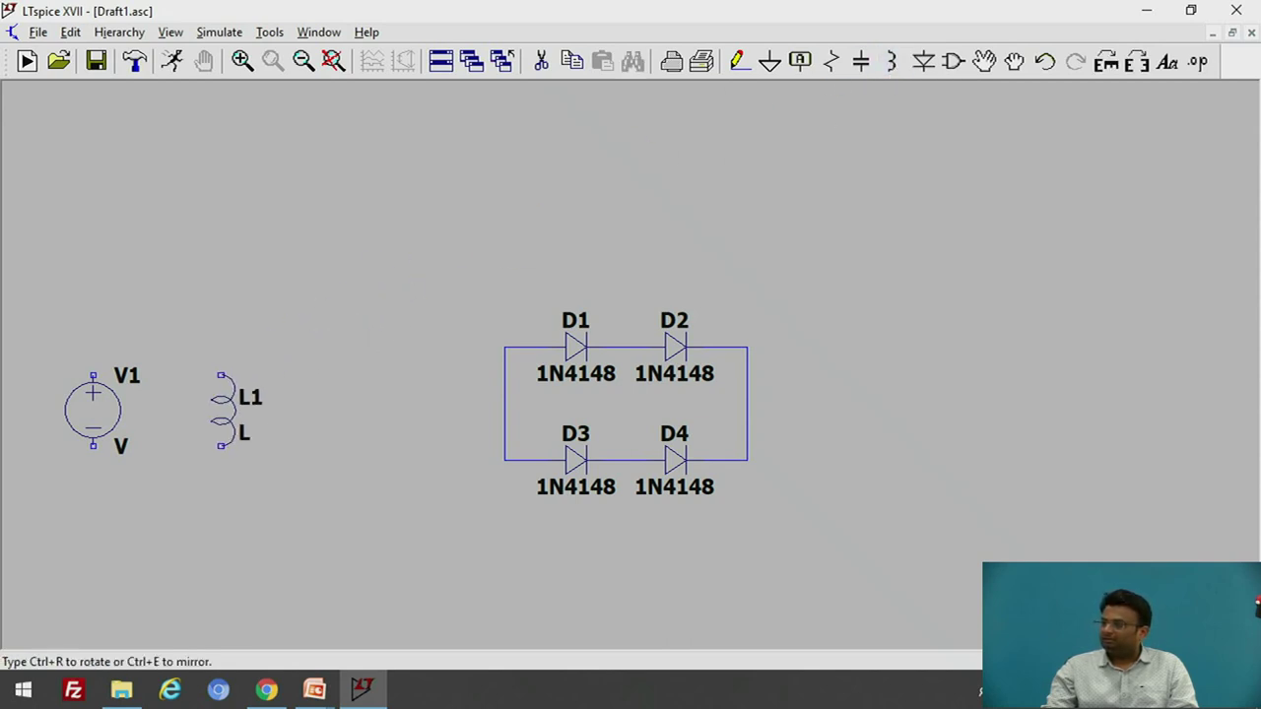
pyautogui.click(223, 399)
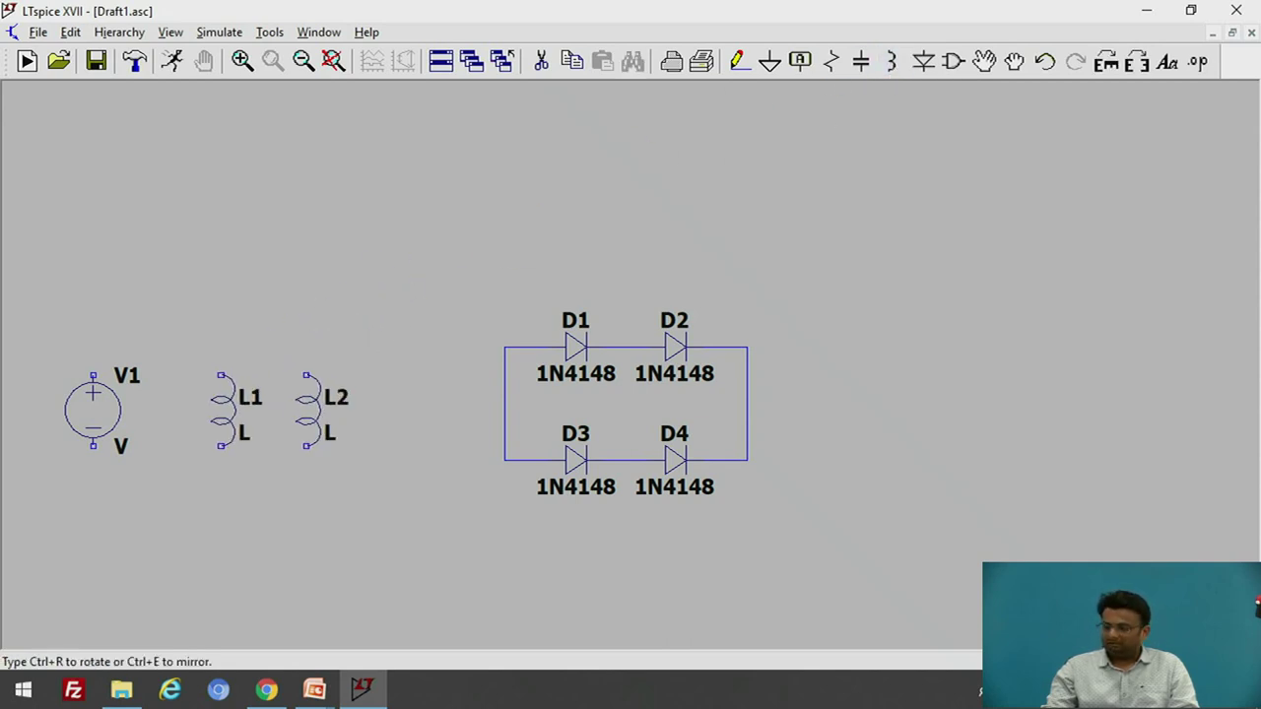
pyautogui.hotkey('ctrl', 'r')
pyautogui.hotkey('ctrl', 'r')
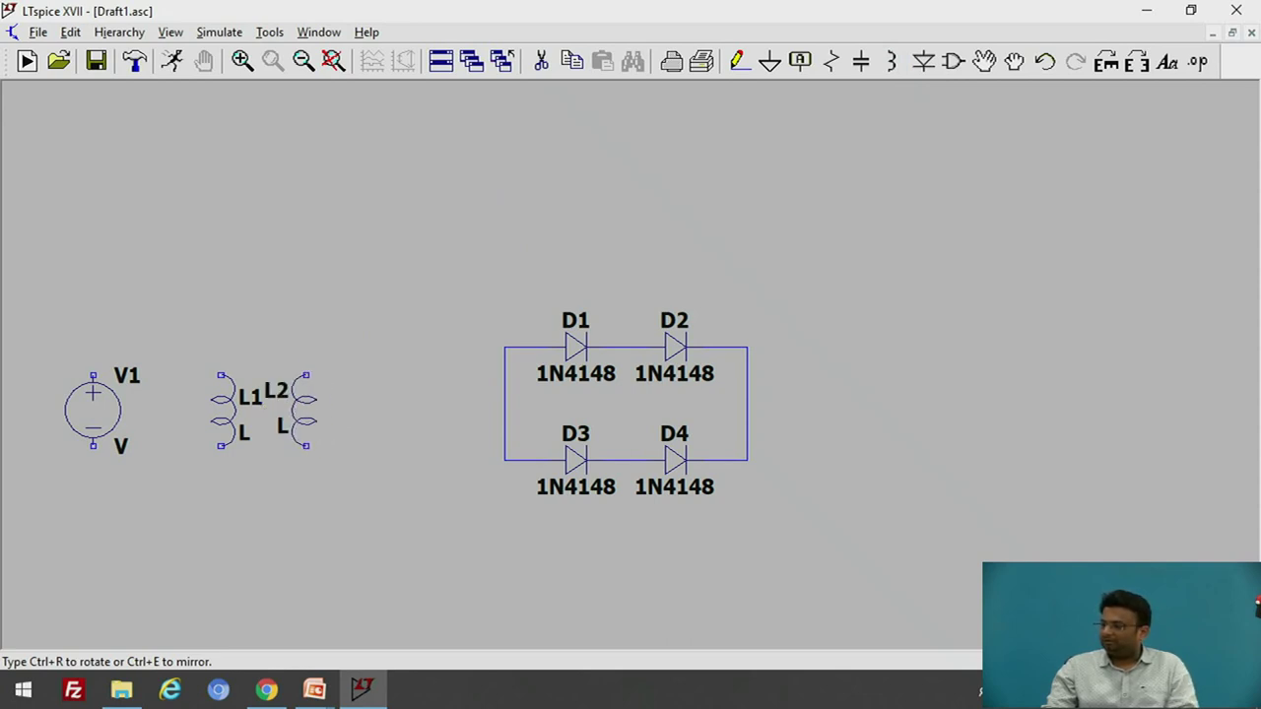
pyautogui.press('Escape')
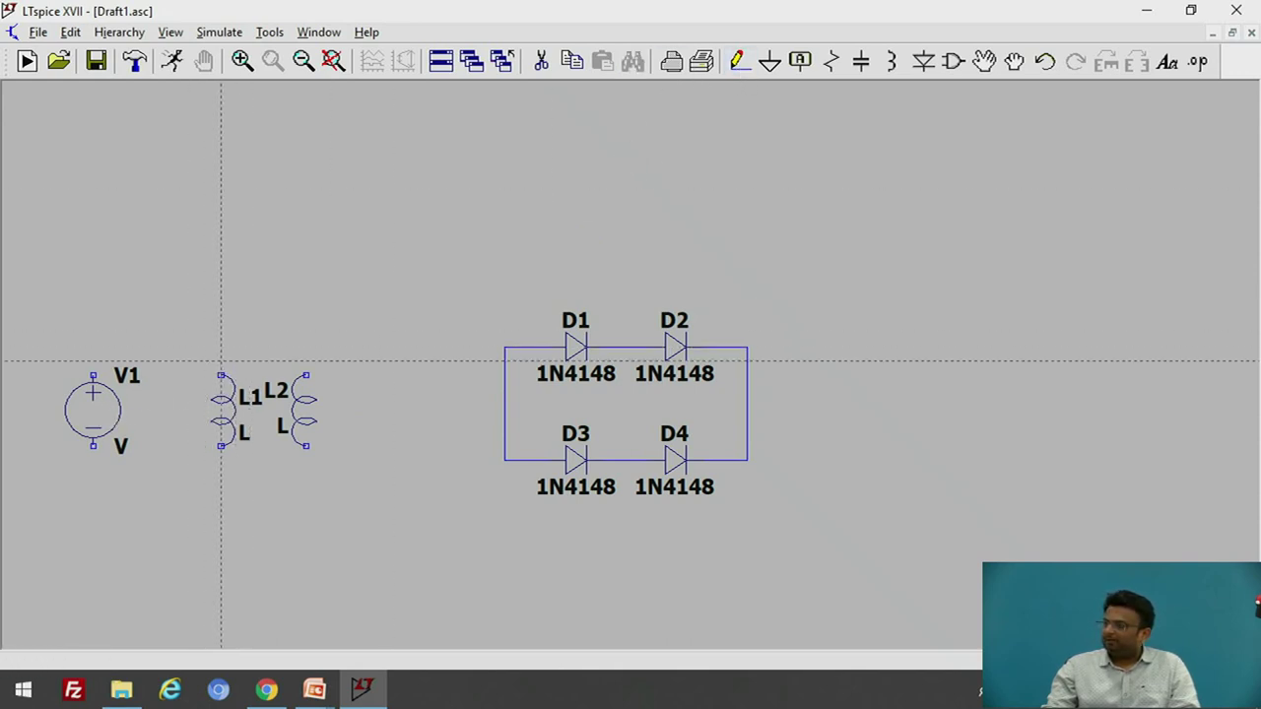
# - Wire V1's top and bottom terminals to L1, closing the primary loop
pyautogui.click(93, 289)
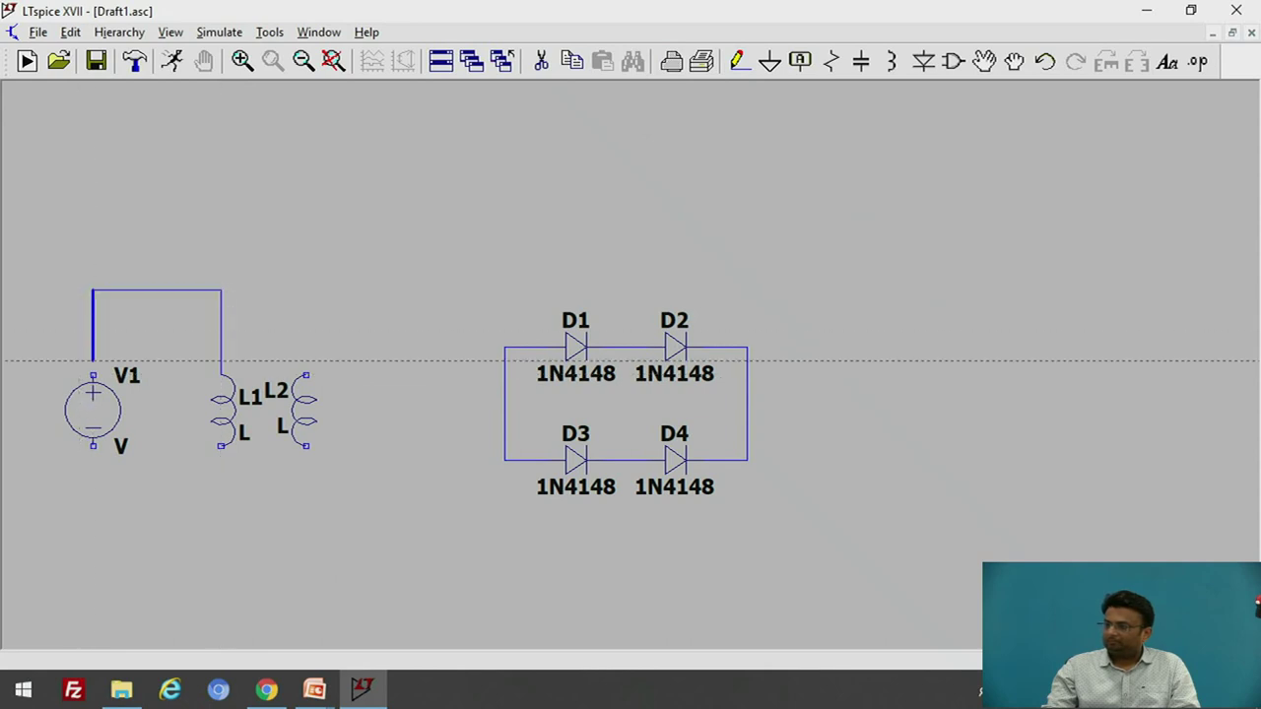
pyautogui.rightClick(93, 375)
pyautogui.click(92, 445)
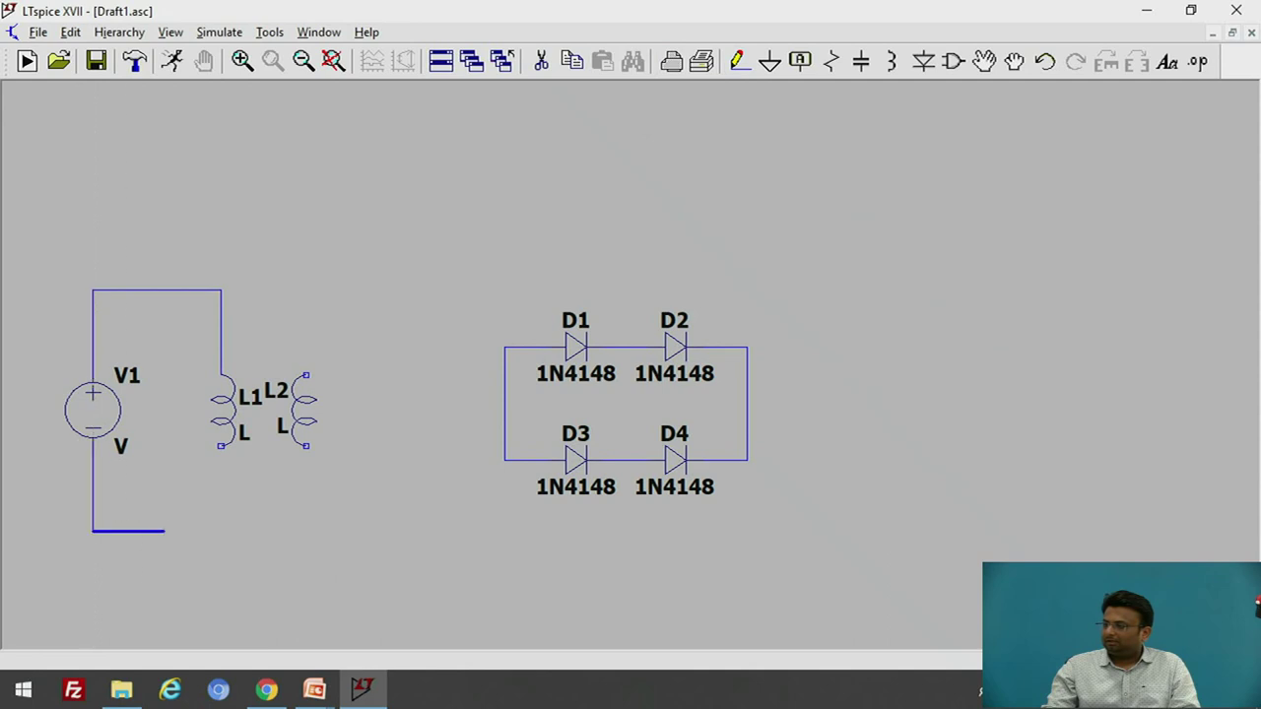
pyautogui.click(221, 445)
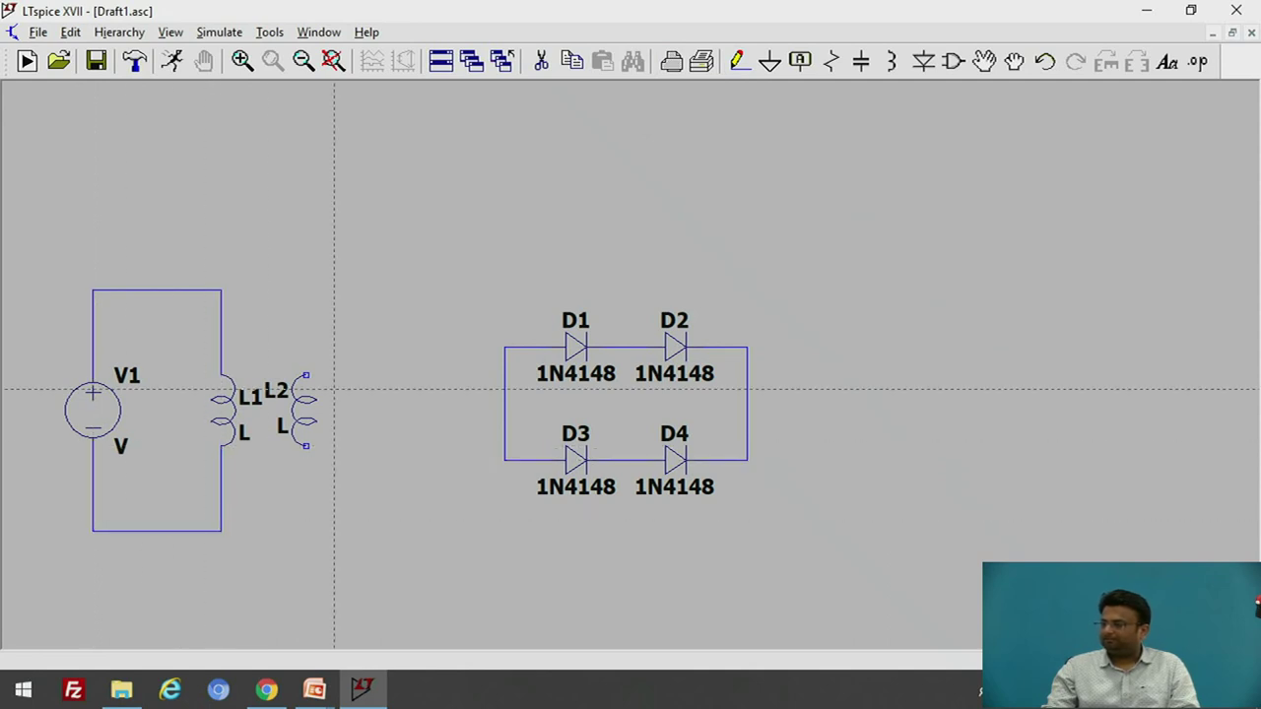
# - Connect L2's top to the D1–D2 junction and its bottom to the D3–D4 junction
pyautogui.click(306, 374)
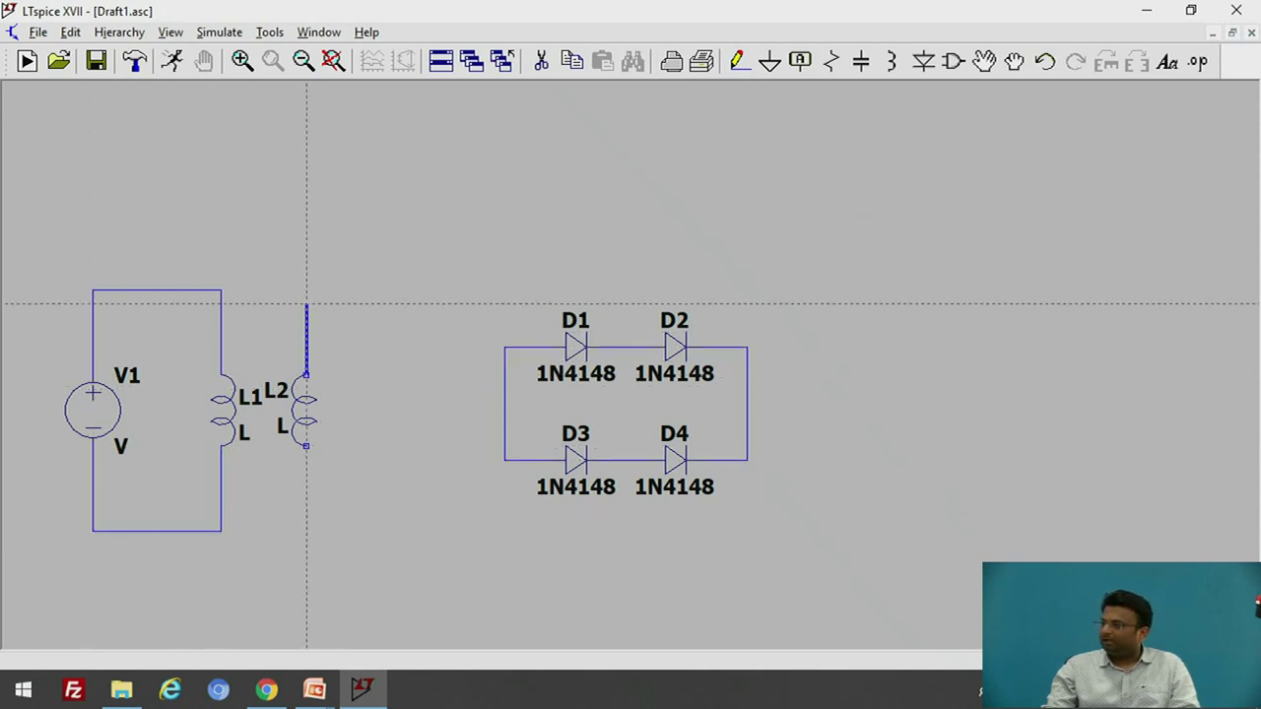
pyautogui.click(306, 262)
pyautogui.click(632, 262)
pyautogui.click(623, 347)
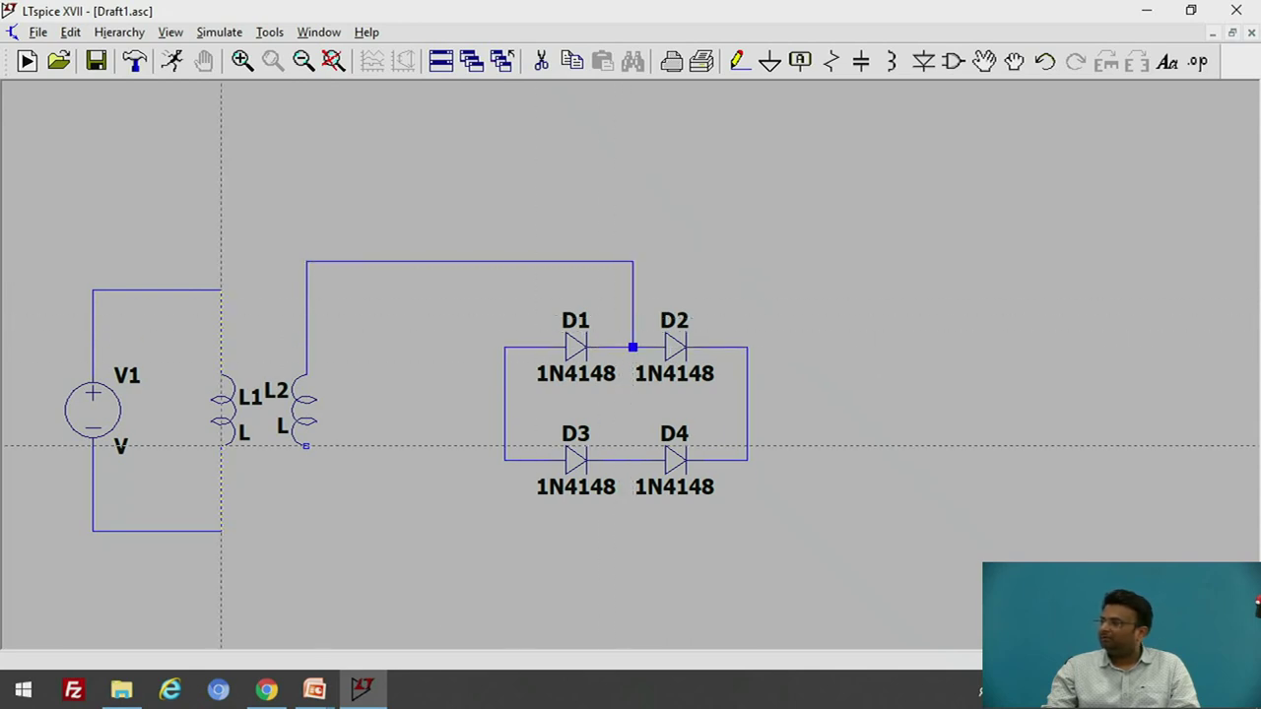
pyautogui.click(306, 445)
pyautogui.click(306, 572)
pyautogui.click(631, 572)
pyautogui.click(628, 460)
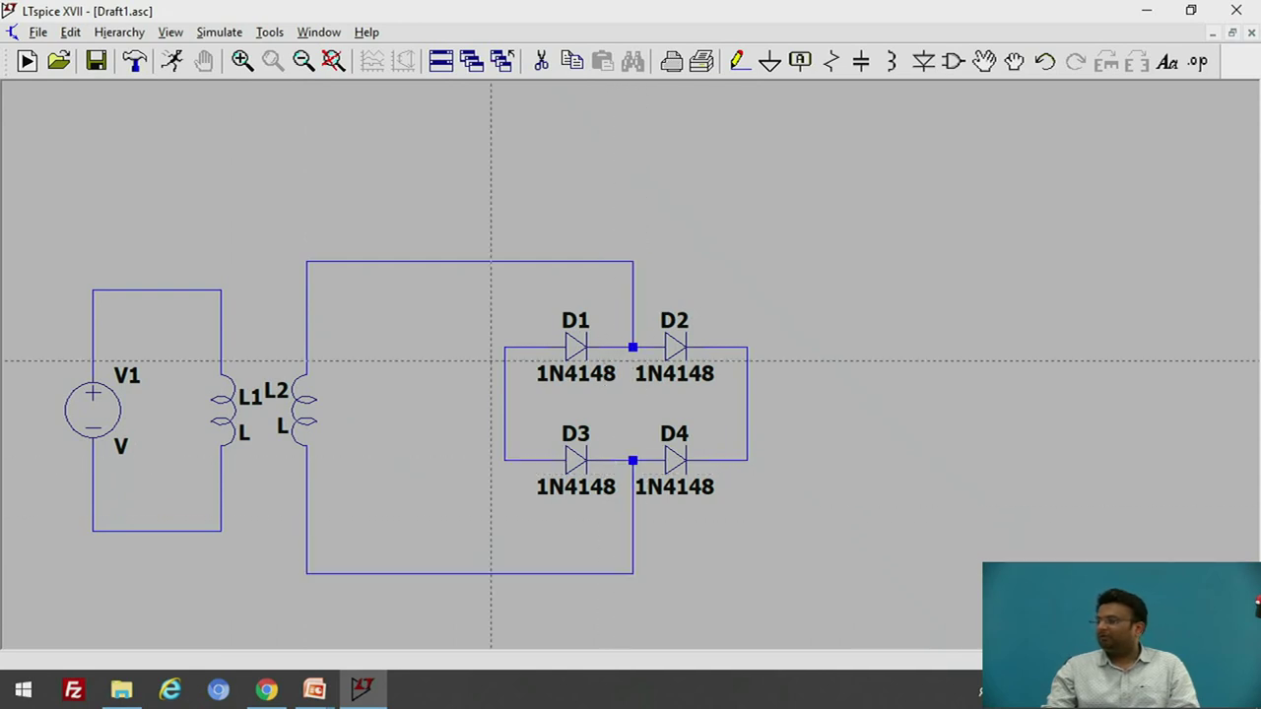
pyautogui.press('Escape')
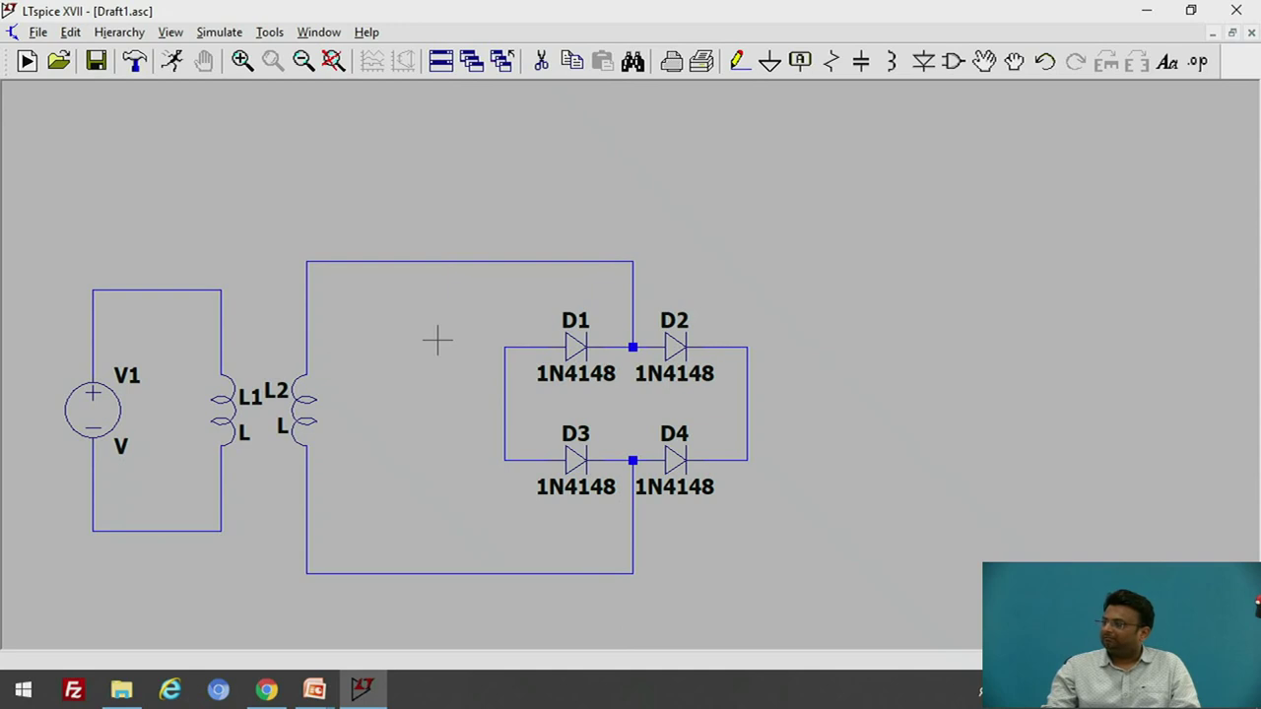
# - Place load resistor R1 to the right of the bridge
pyautogui.click(833, 65)
pyautogui.click(833, 65)
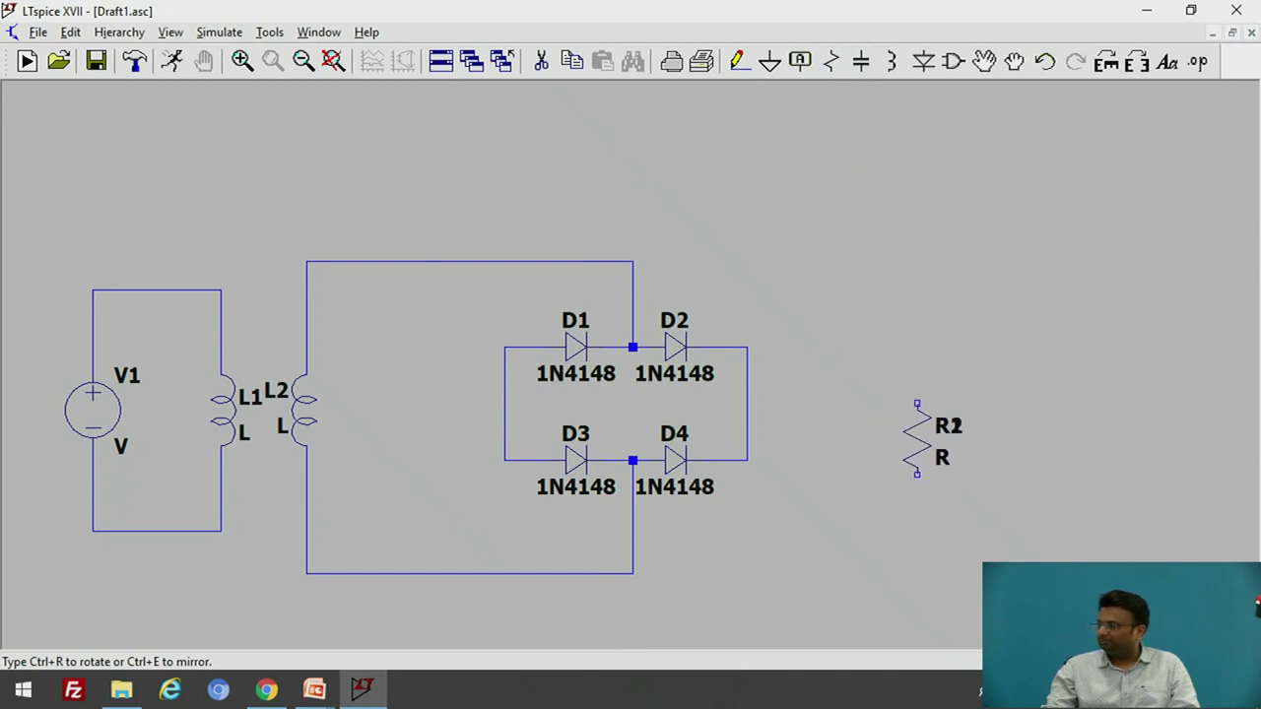
pyautogui.press('Escape')
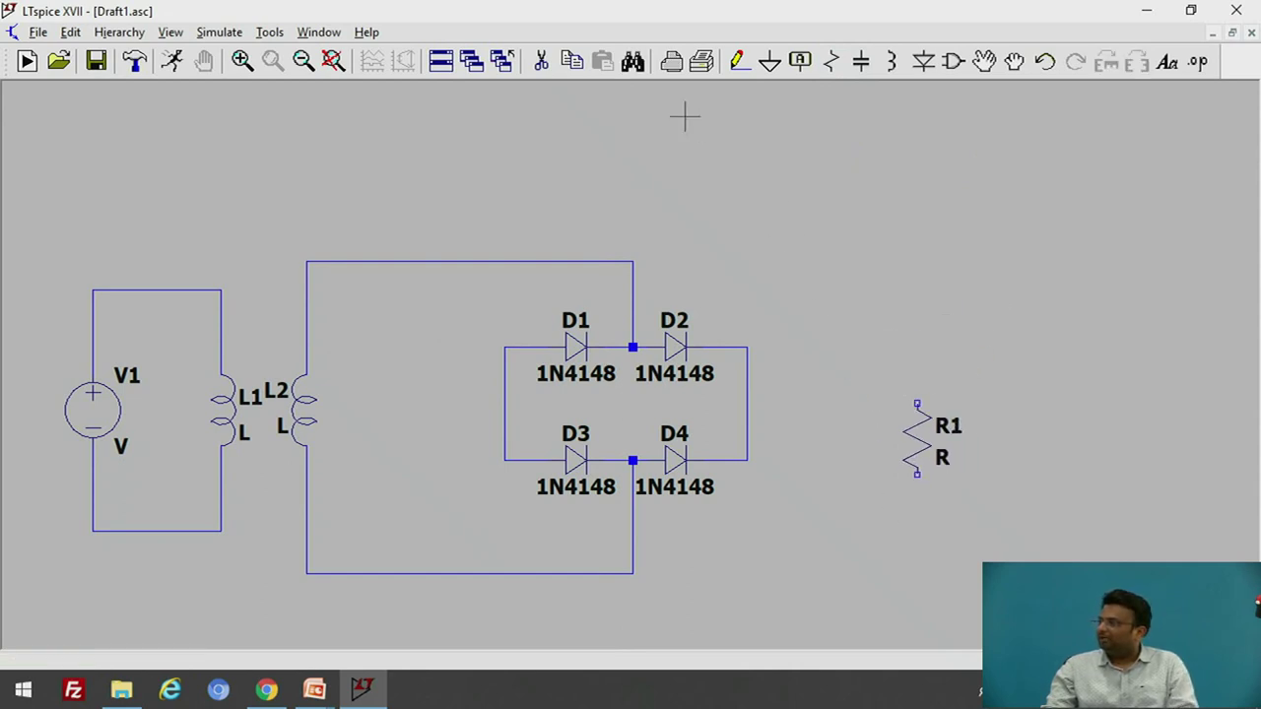
# - Wire R1's top to the D2–D4 node and its bottom to the D1–D3 node
pyautogui.click(747, 67)
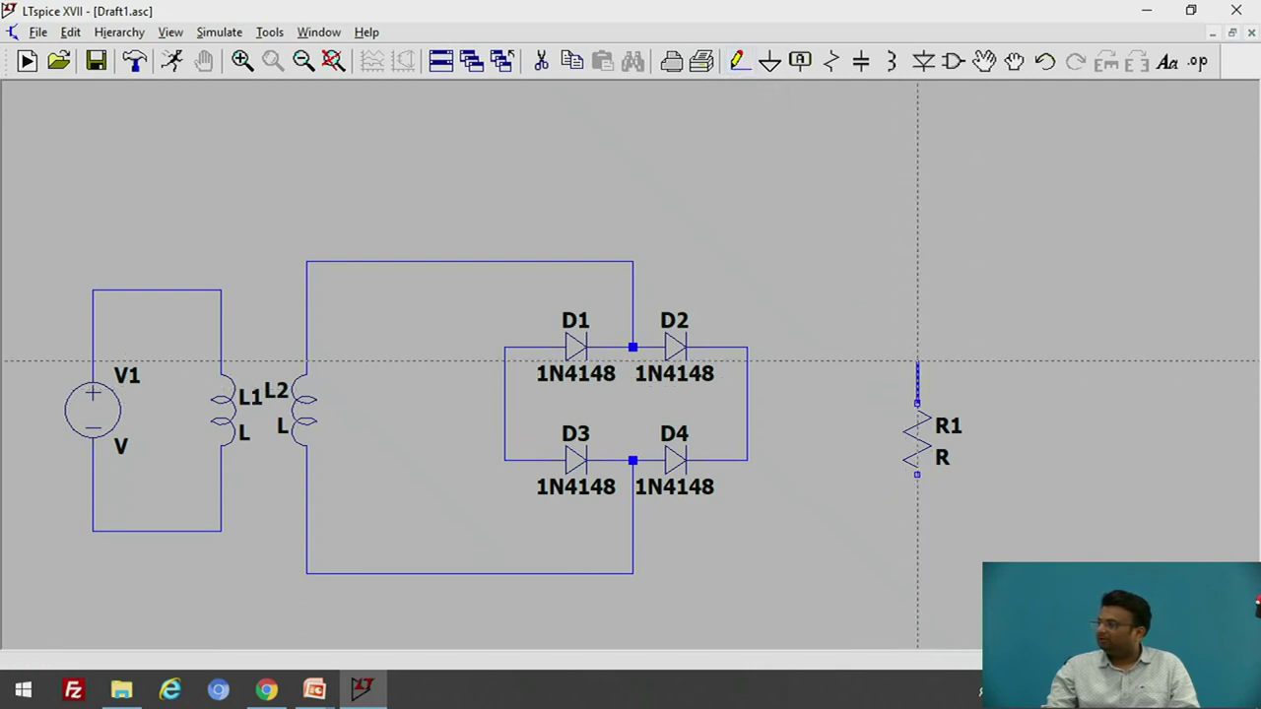
pyautogui.click(917, 412)
pyautogui.click(747, 375)
pyautogui.click(506, 389)
pyautogui.click(448, 601)
pyautogui.click(917, 602)
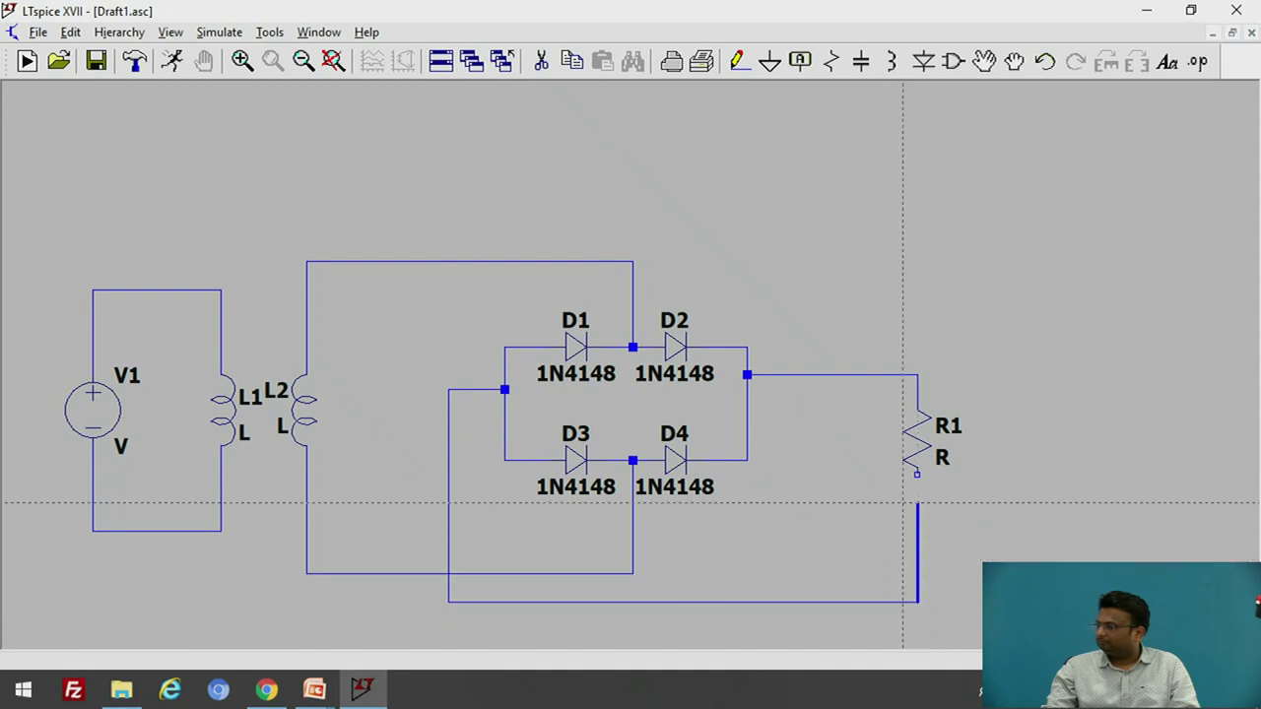
pyautogui.click(917, 474)
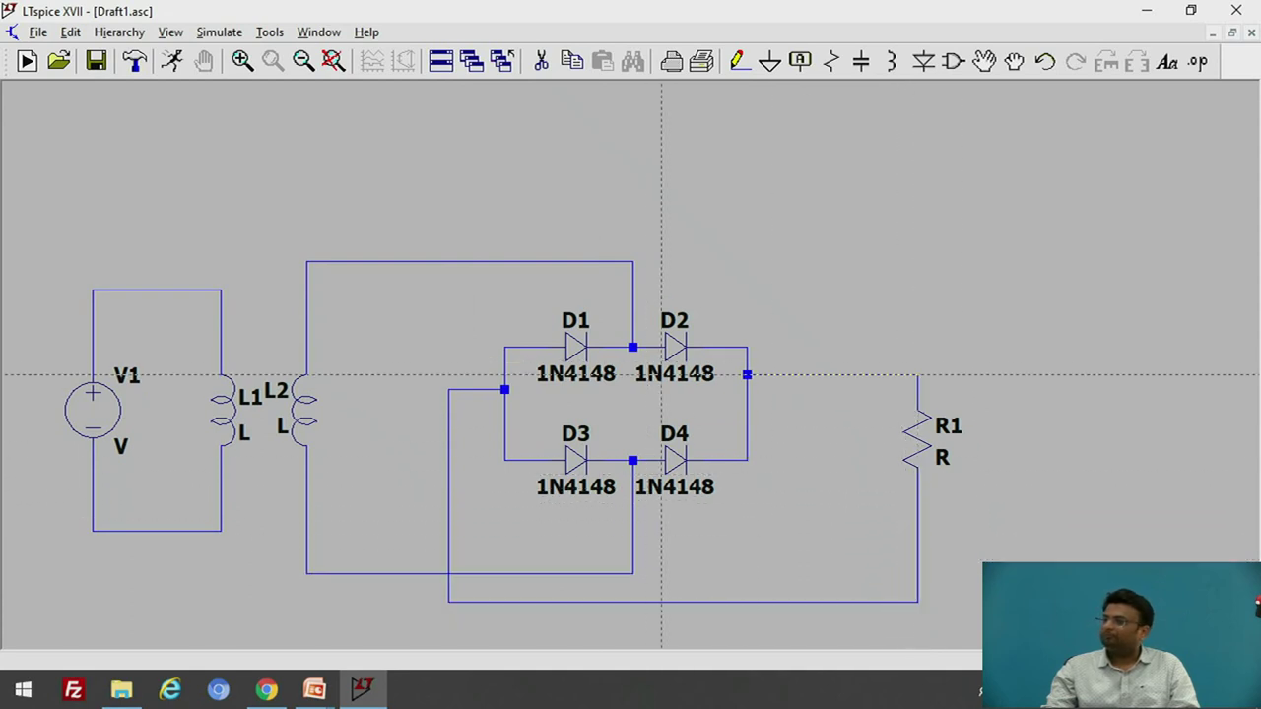
pyautogui.press('Escape')
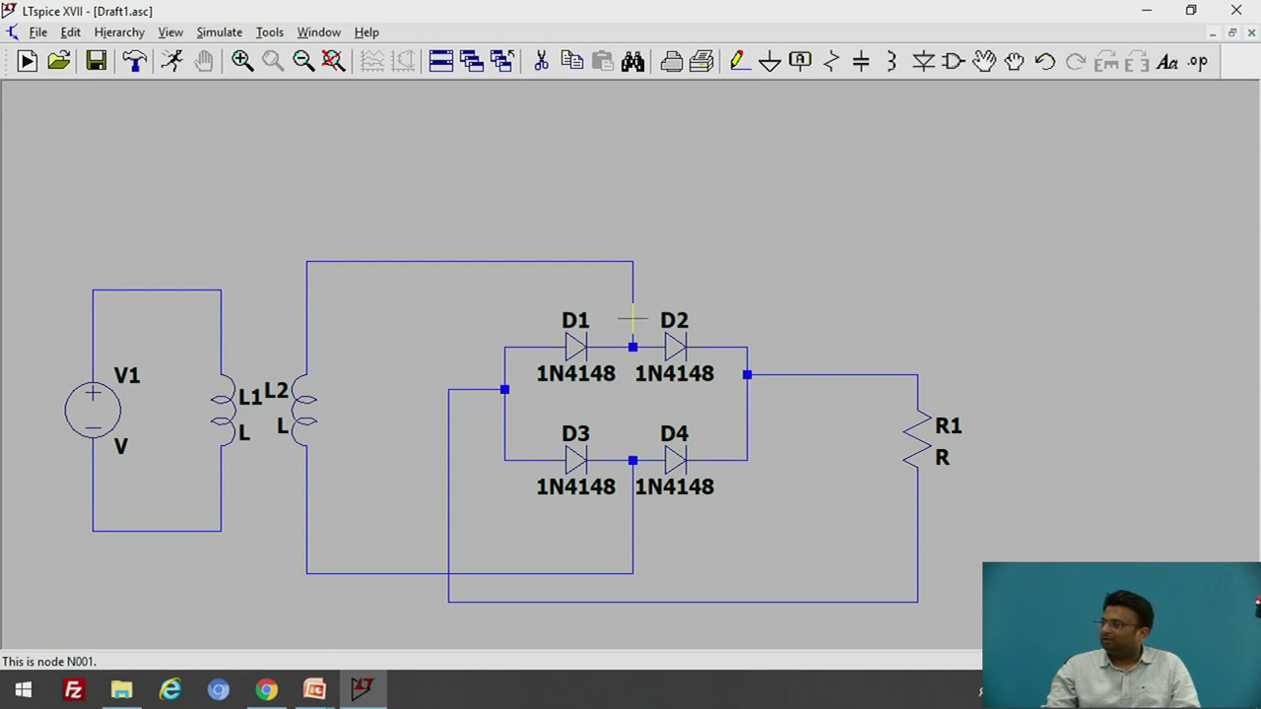
# - Place ground symbols on the load loop's bottom wire and under the V1–L1 loop
pyautogui.click(773, 64)
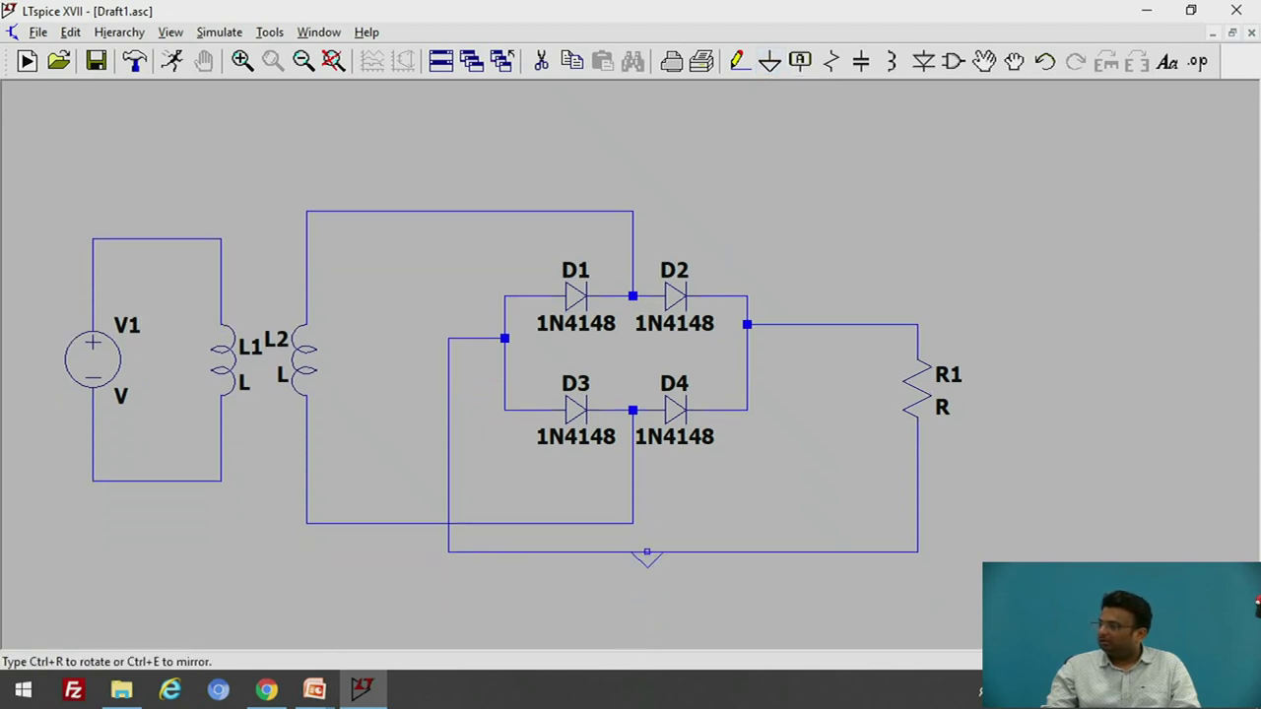
pyautogui.click(646, 551)
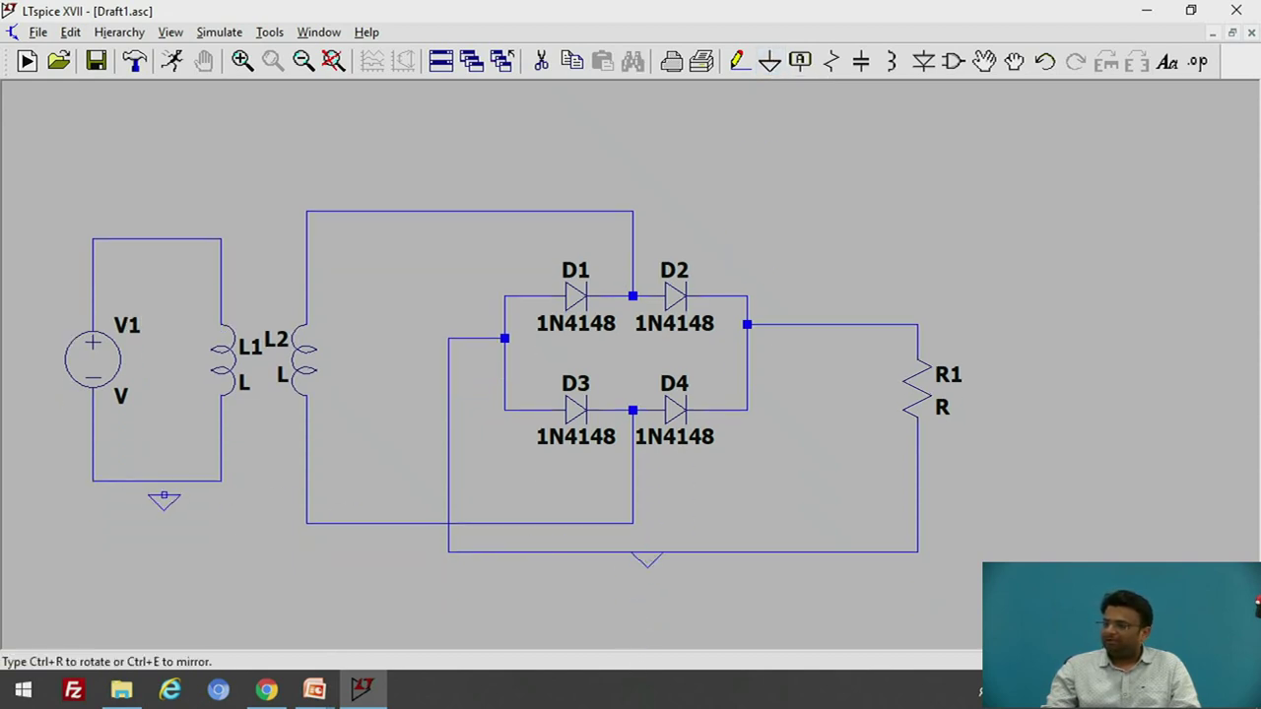
pyautogui.click(178, 480)
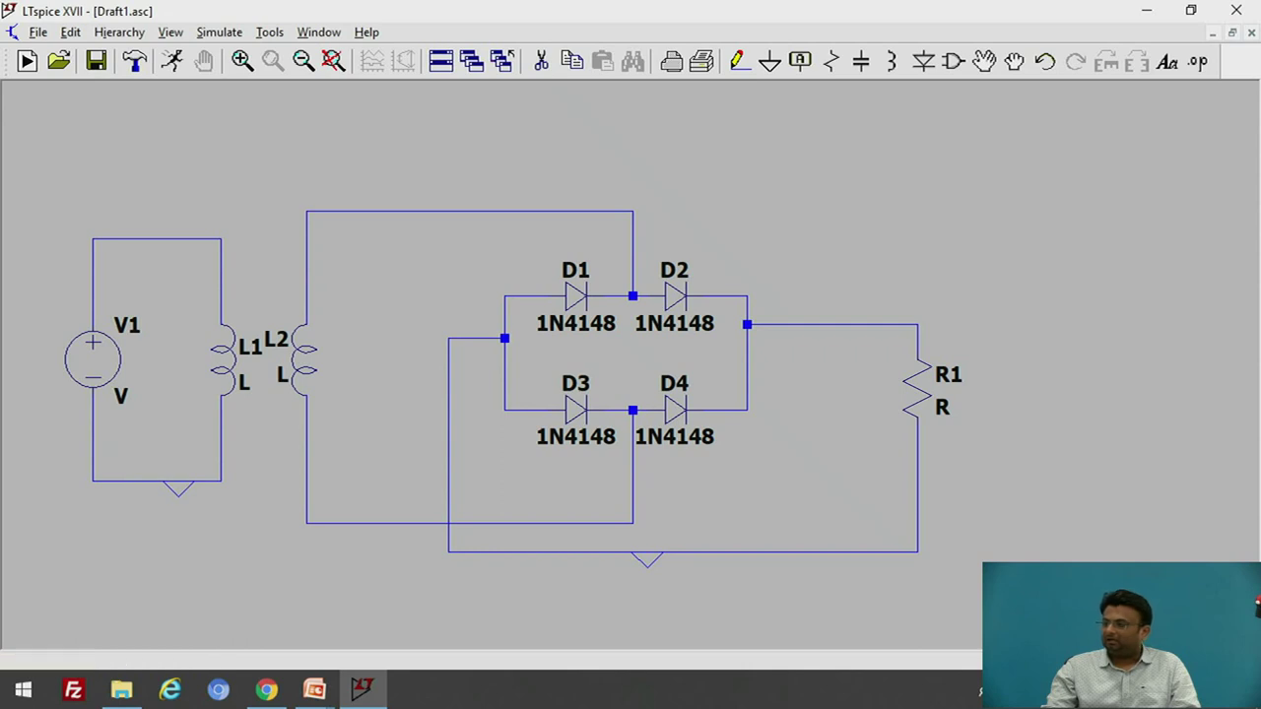
pyautogui.press('Escape')
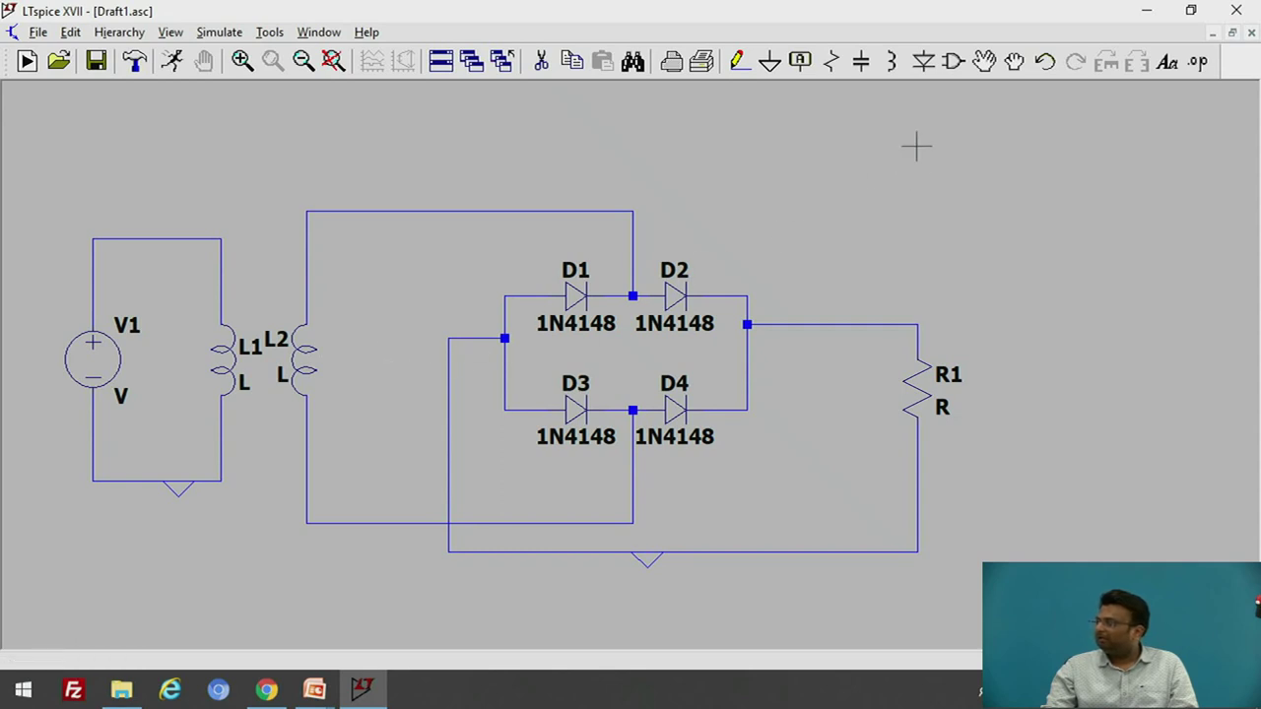
# - Add the SPICE directive 'K L1 L2 1' below the inductors
pyautogui.click(1197, 63)
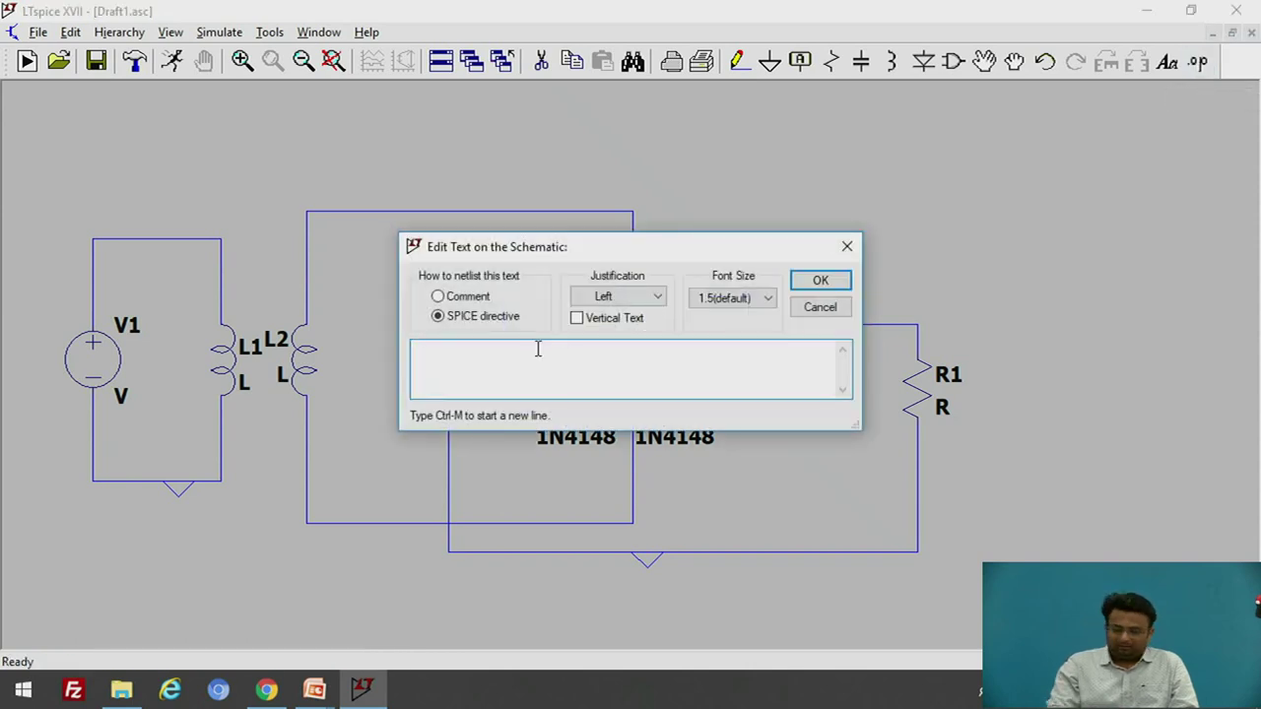
pyautogui.write('K L1 L2 1')
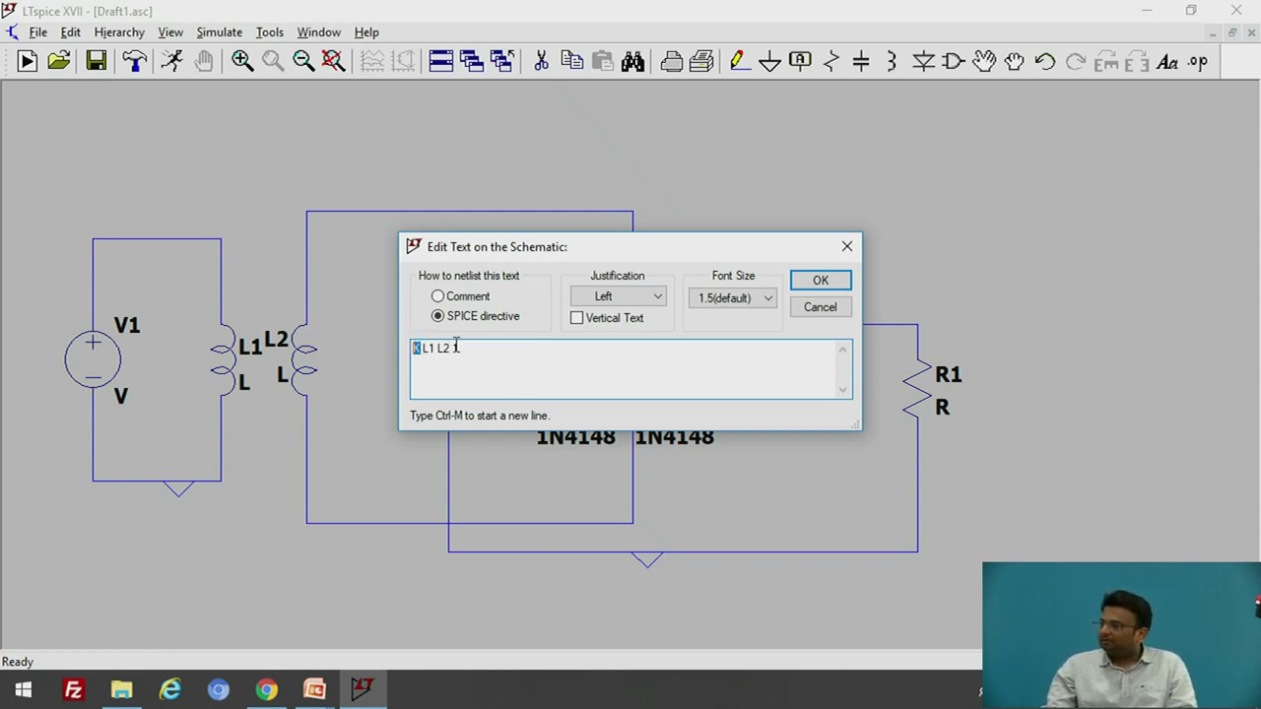
pyautogui.moveTo(452, 347); pyautogui.dragTo(439, 347)
pyautogui.doubleClick(455, 348)
pyautogui.click(463, 347)
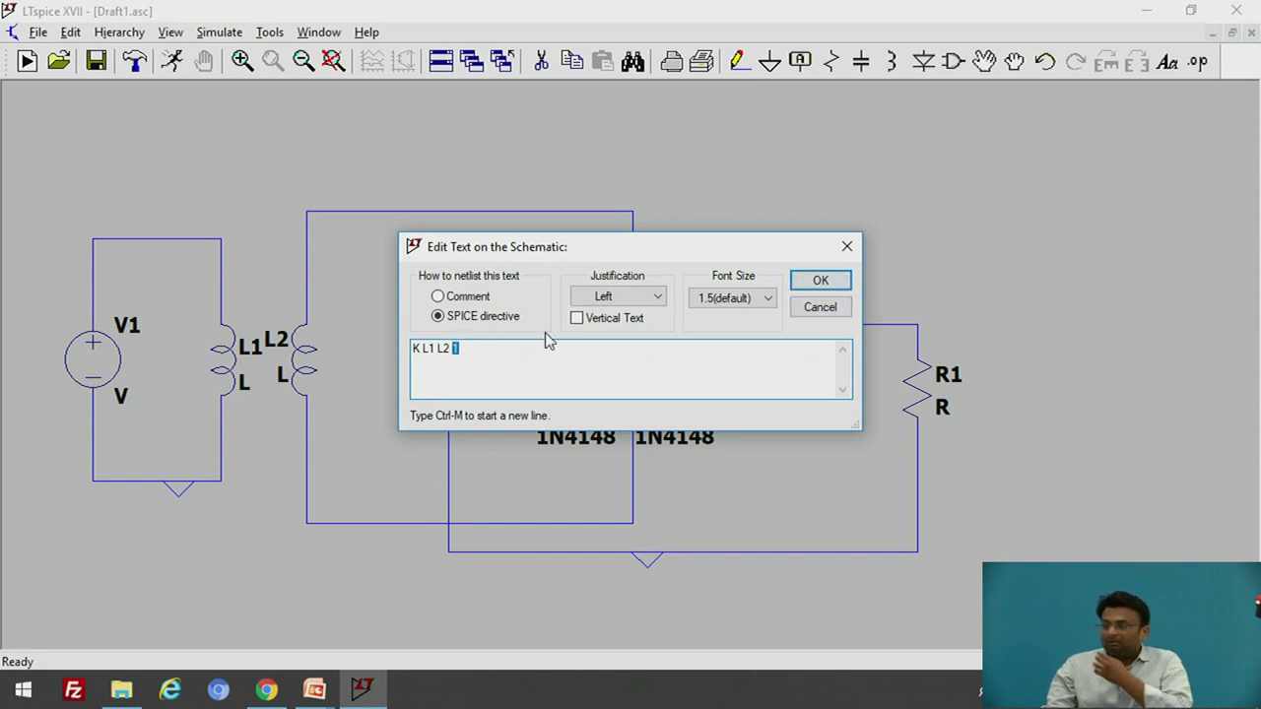
pyautogui.click(478, 347)
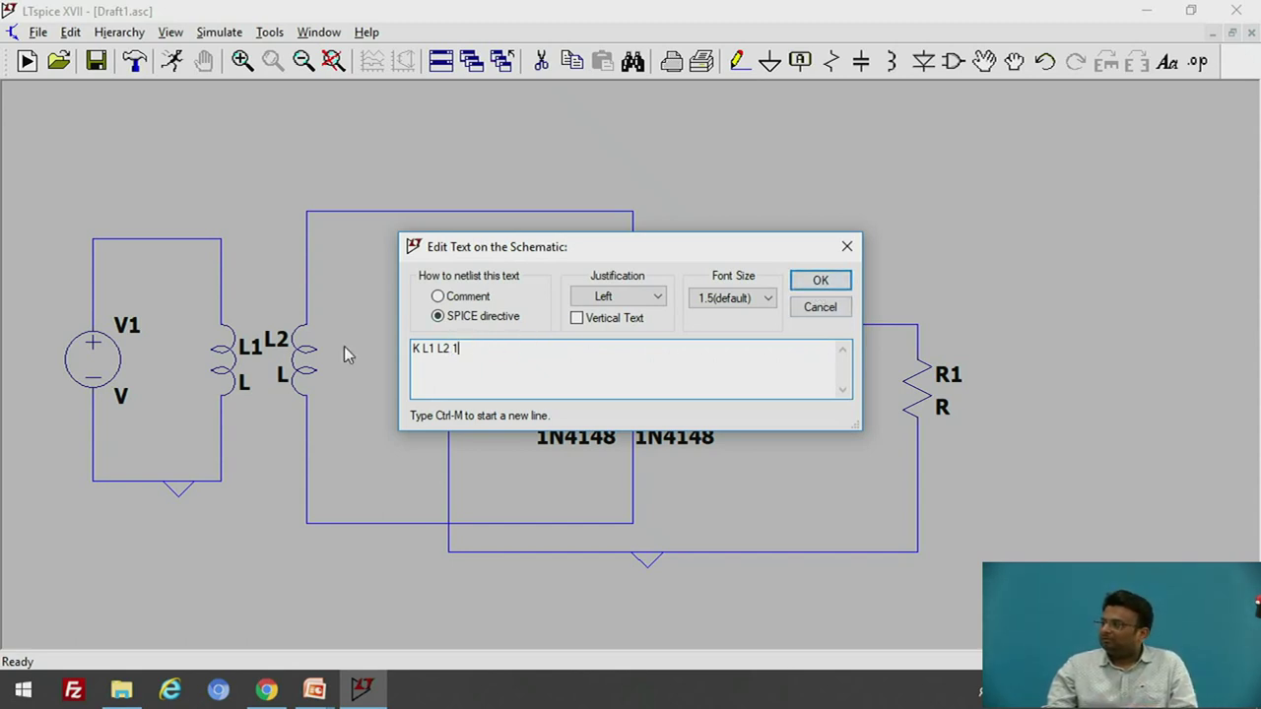
pyautogui.click(818, 282)
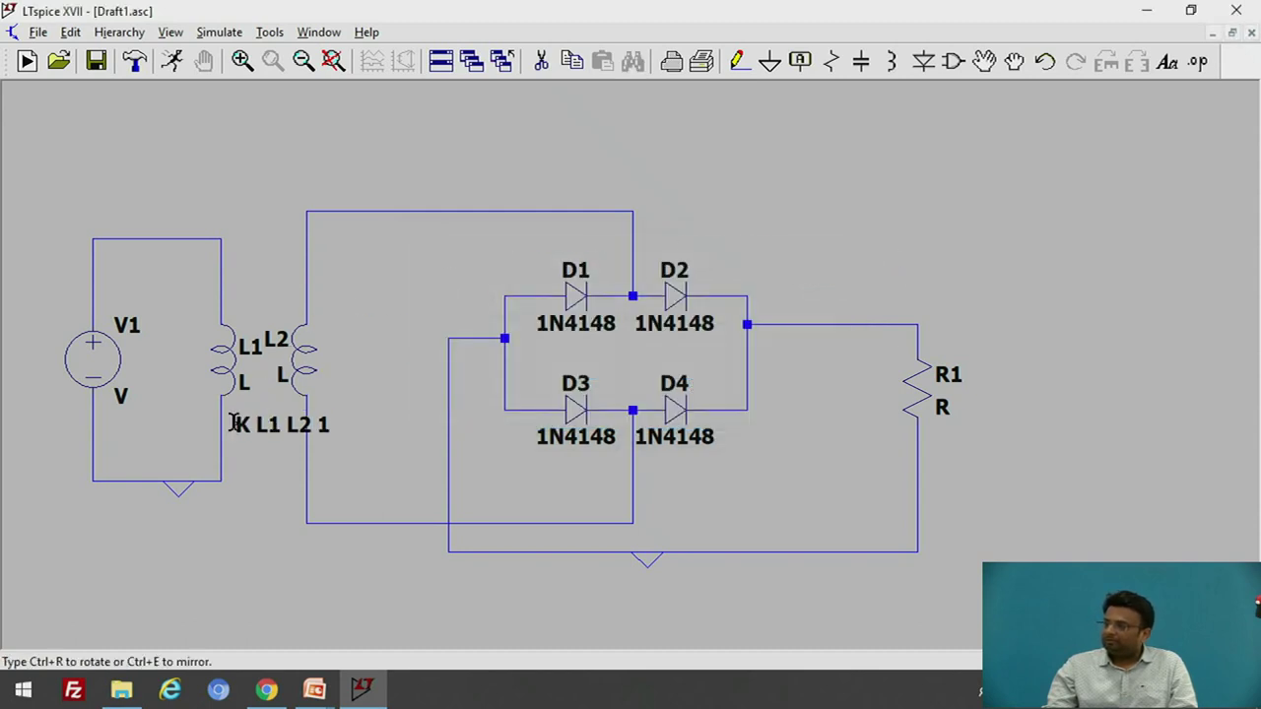
pyautogui.click(233, 423)
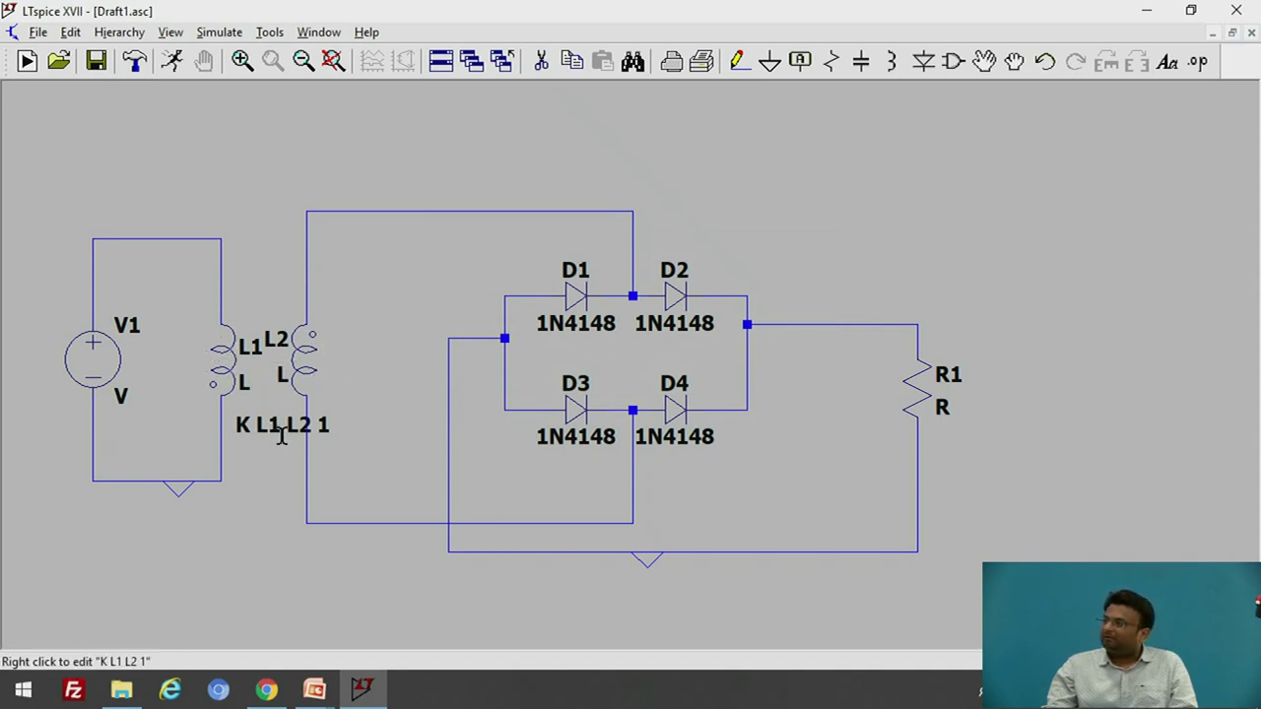
# - Set L1's inductance to 1m and L2's inductance to 2m
pyautogui.rightClick(217, 368)
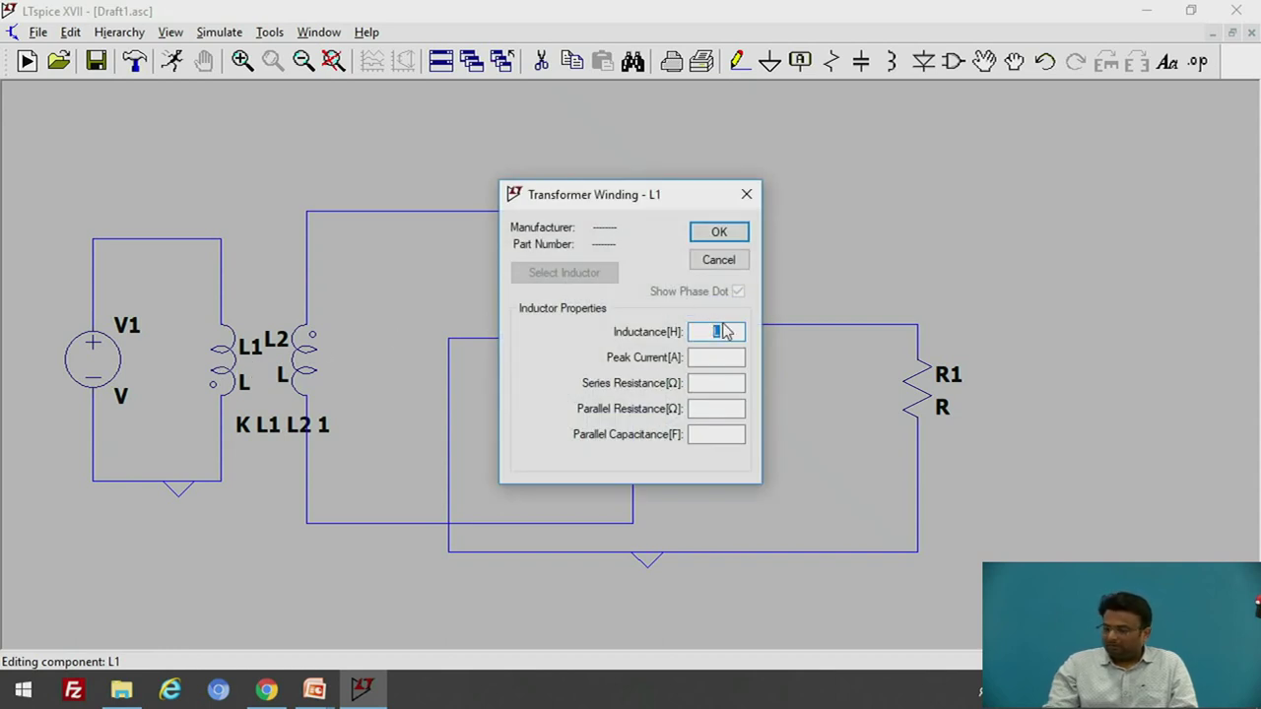
pyautogui.write('1m')
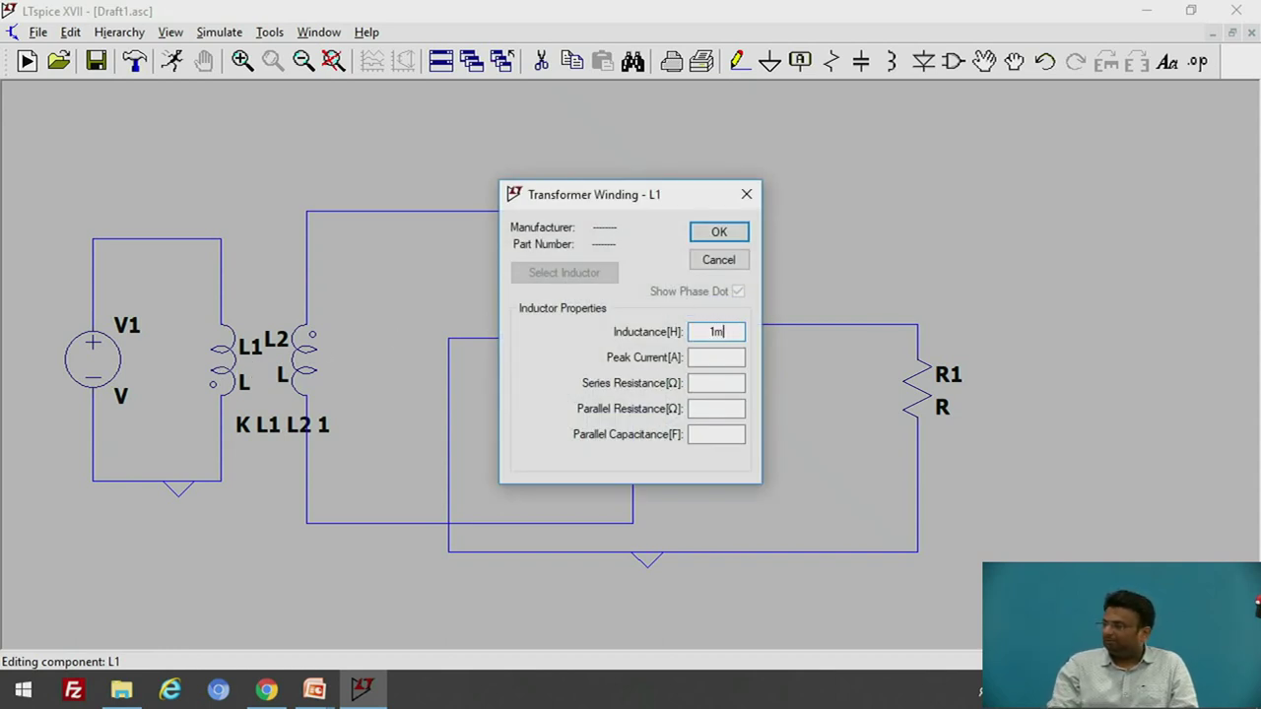
pyautogui.press('Return')
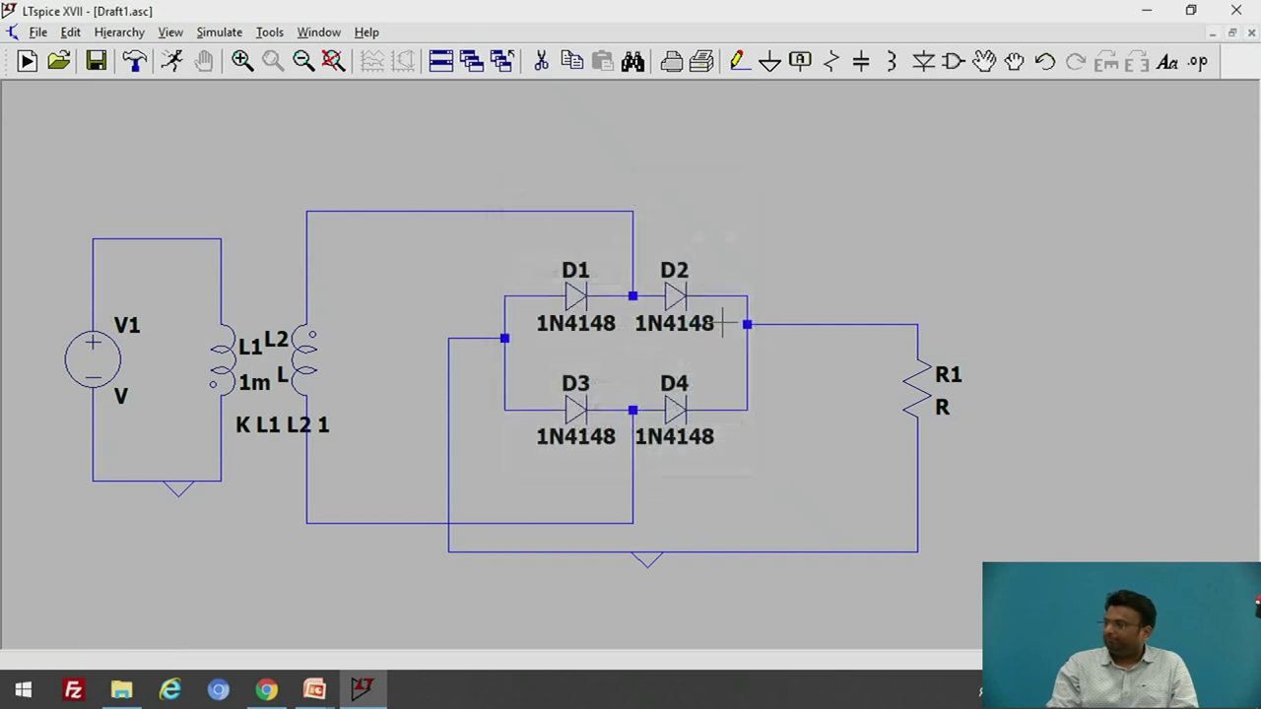
pyautogui.rightClick(318, 362)
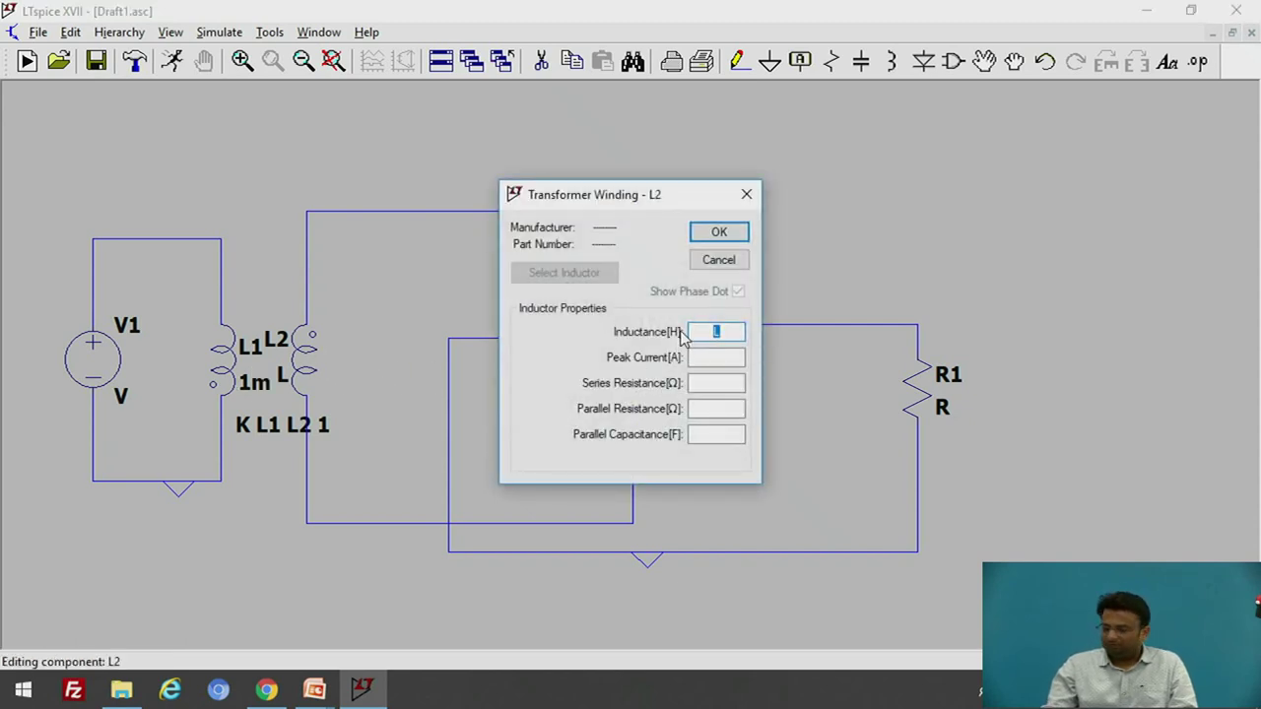
pyautogui.write('2m')
pyautogui.press('Return')
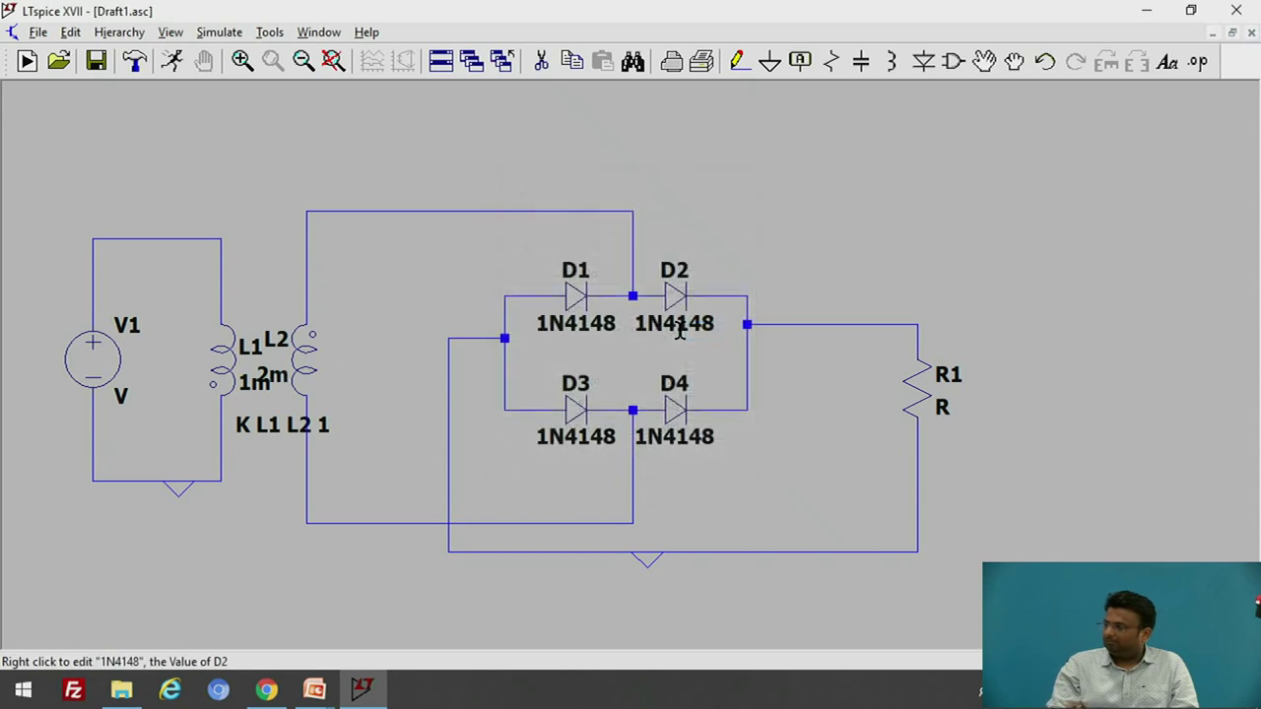
# - Make V1 a SINE source: offset 0, amplitude 5, frequency 50, series resistance 0.1m
pyautogui.rightClick(98, 362)
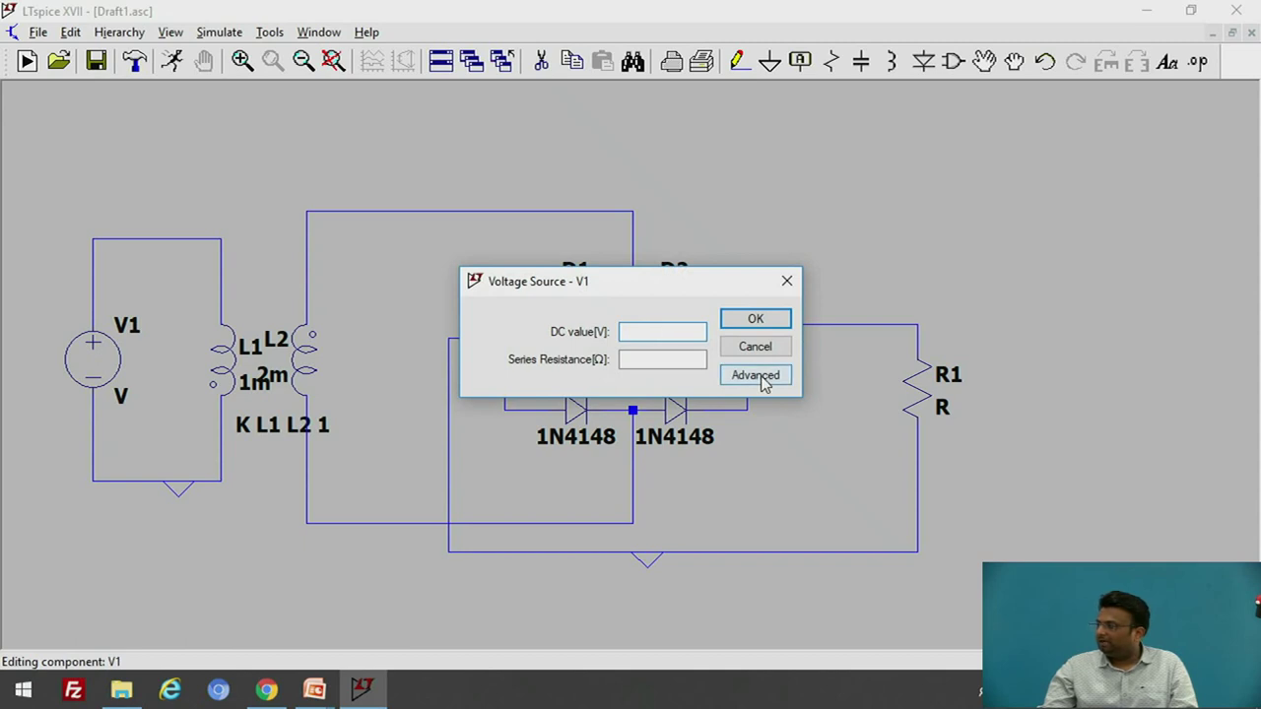
pyautogui.click(756, 375)
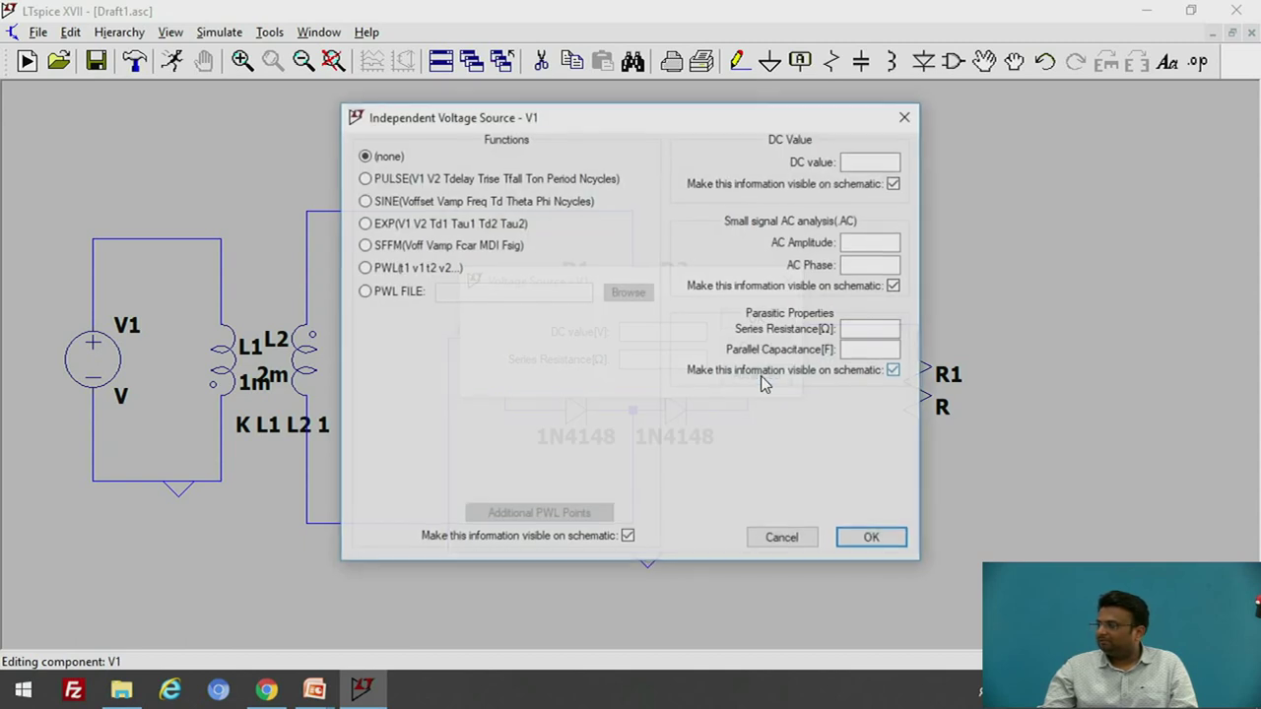
pyautogui.click(453, 203)
pyautogui.click(587, 336)
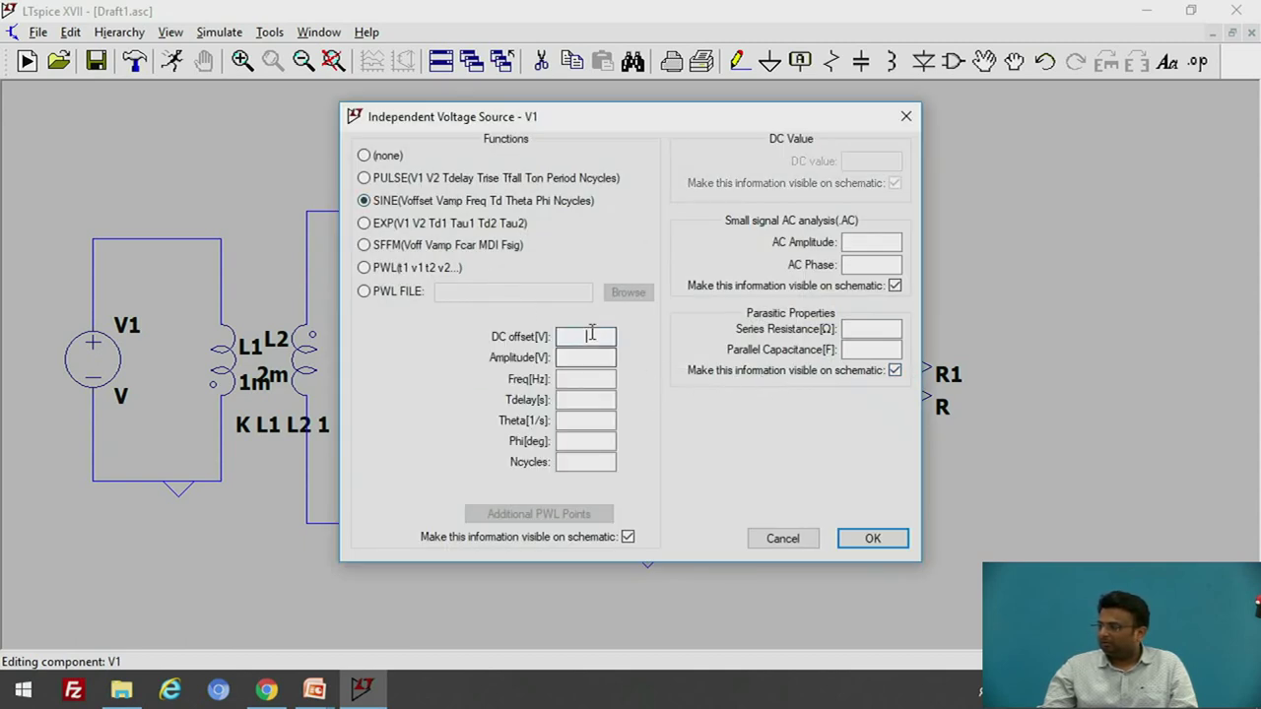
pyautogui.click(585, 358)
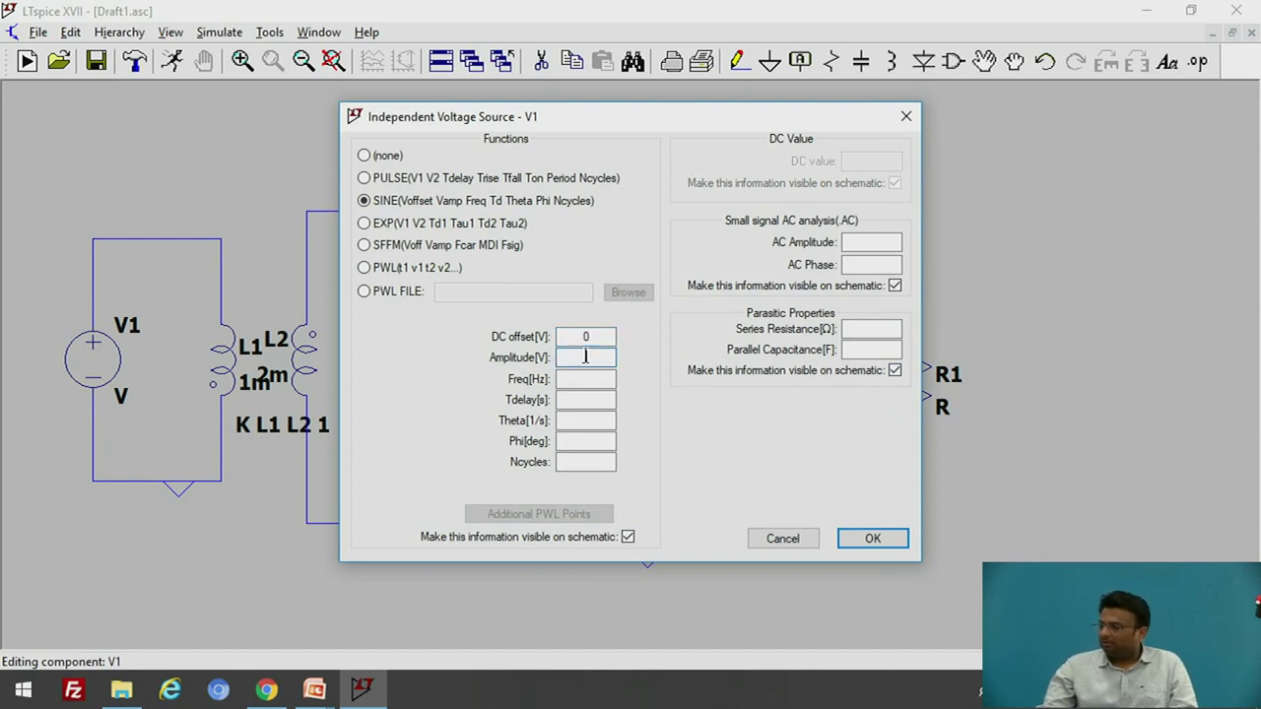
pyautogui.write('5')
pyautogui.press('Tab')
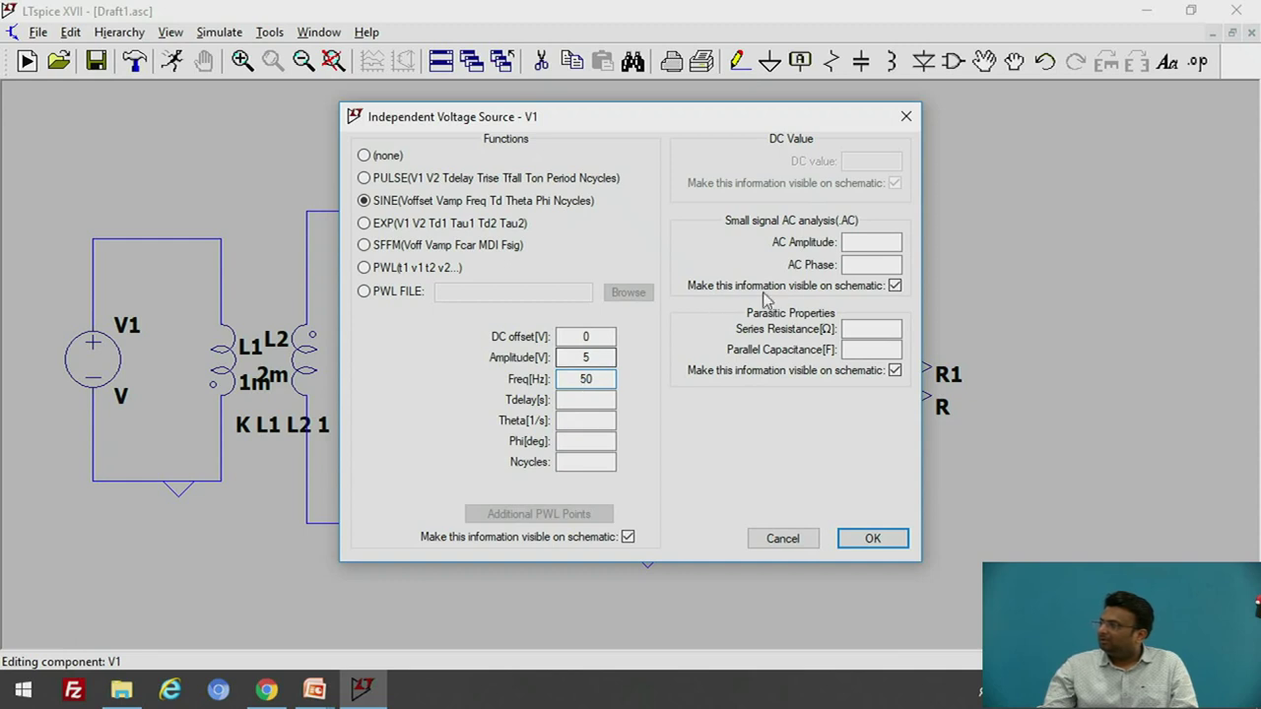
pyautogui.click(870, 329)
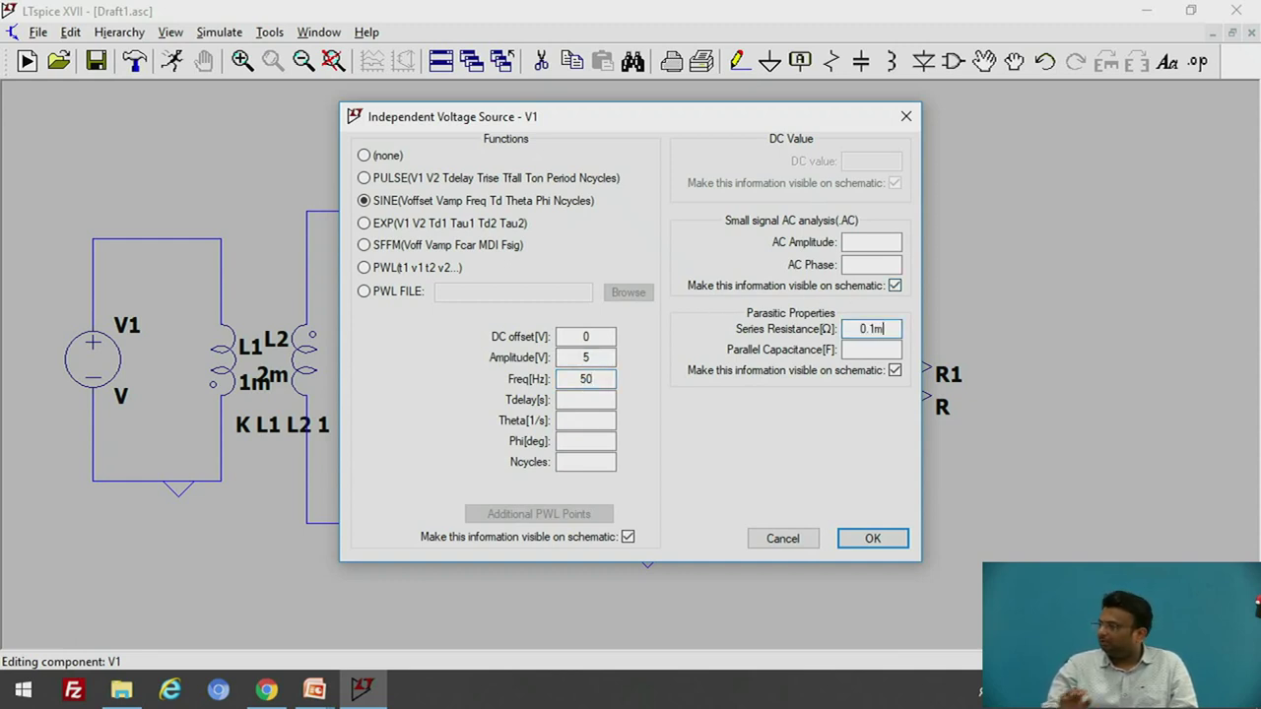
pyautogui.write('0.1m')
pyautogui.press('Return')
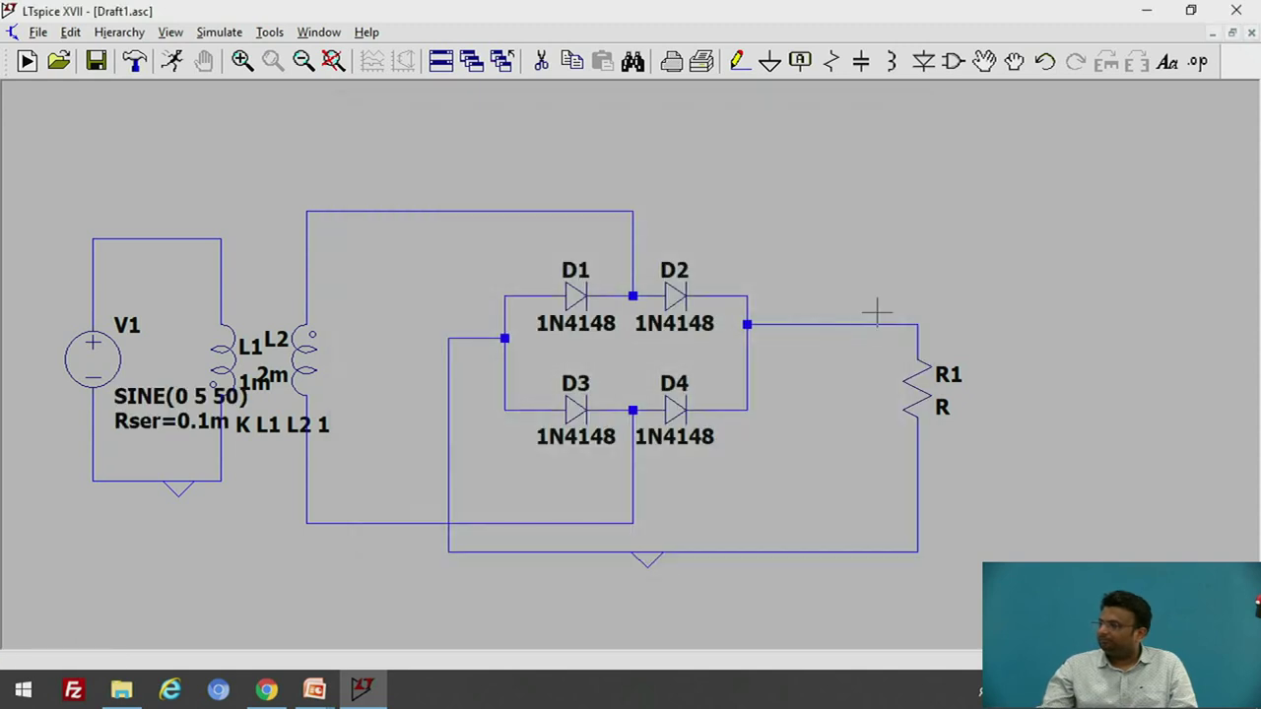
# - Set the load resistor R1's resistance to 1k
pyautogui.rightClick(911, 394)
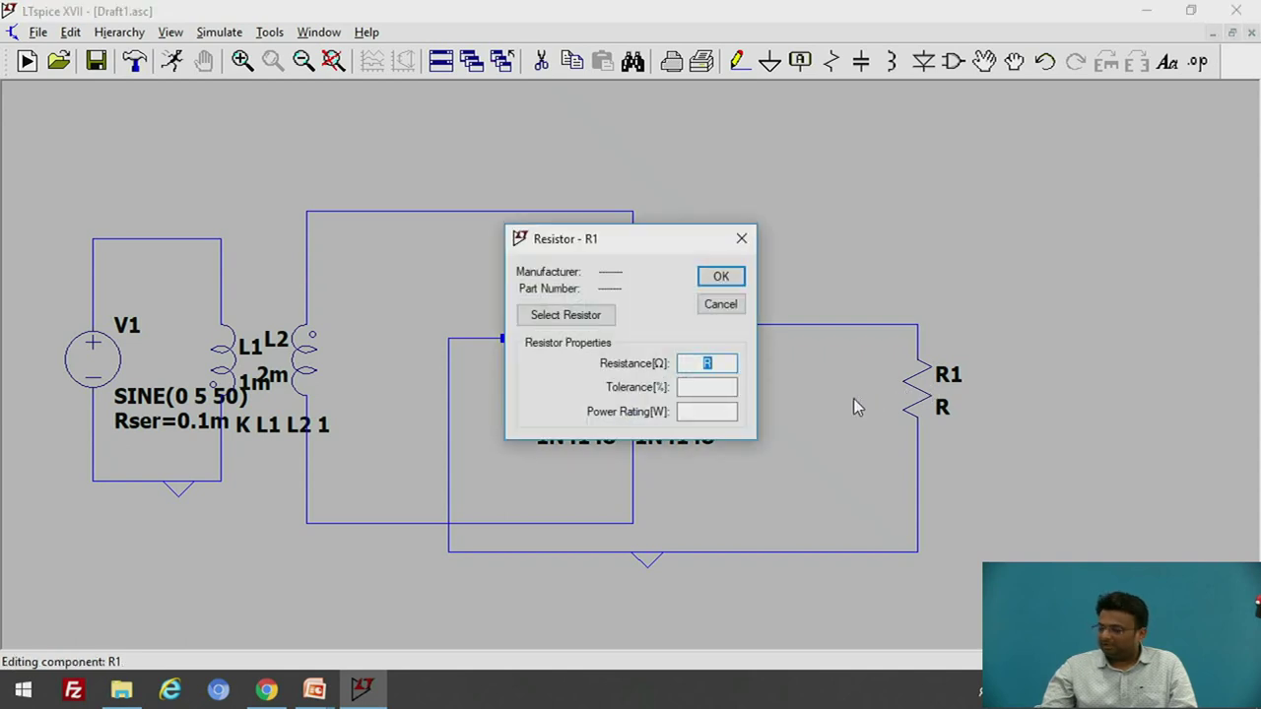
pyautogui.write('1')
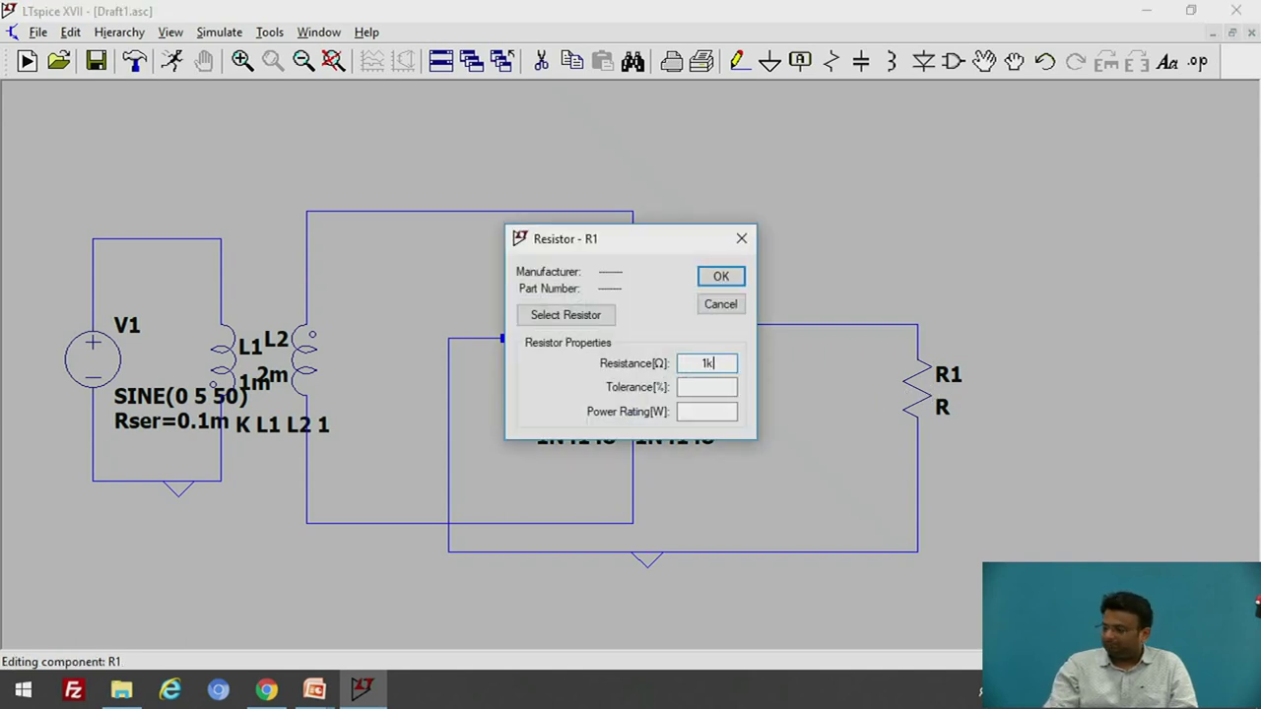
pyautogui.write('k')
pyautogui.press('Return')
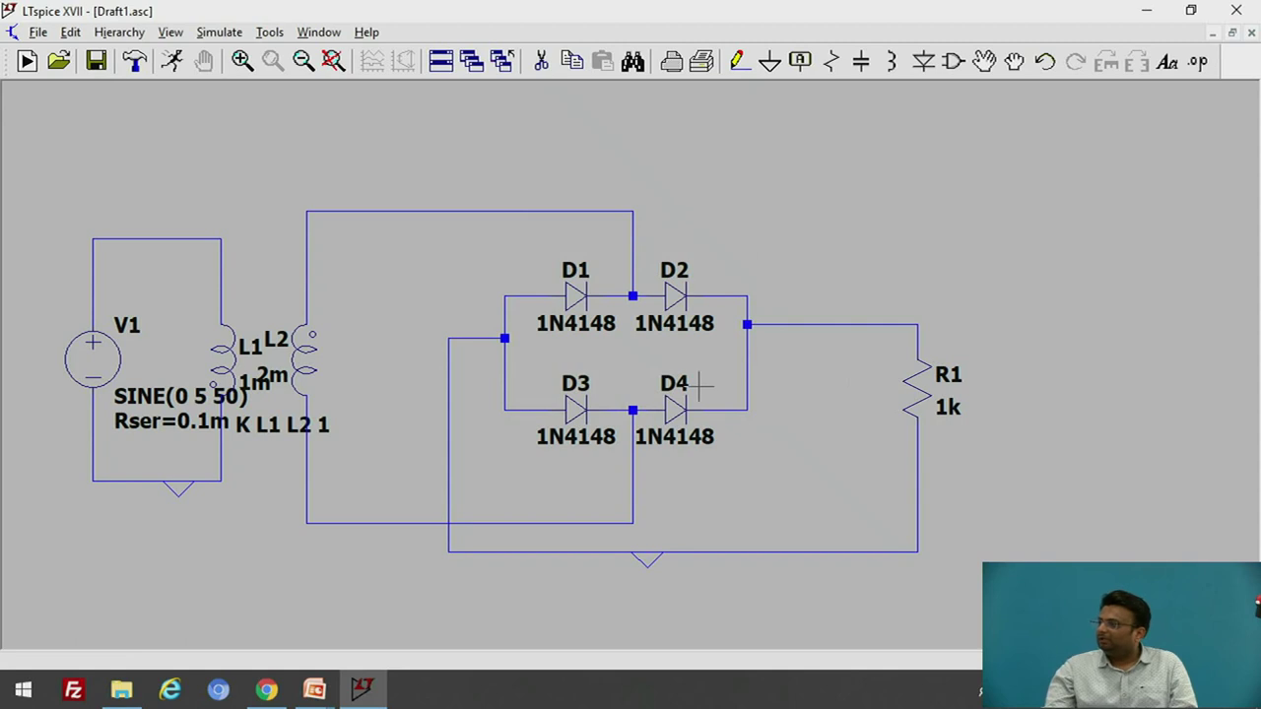
pyautogui.click(213, 35)
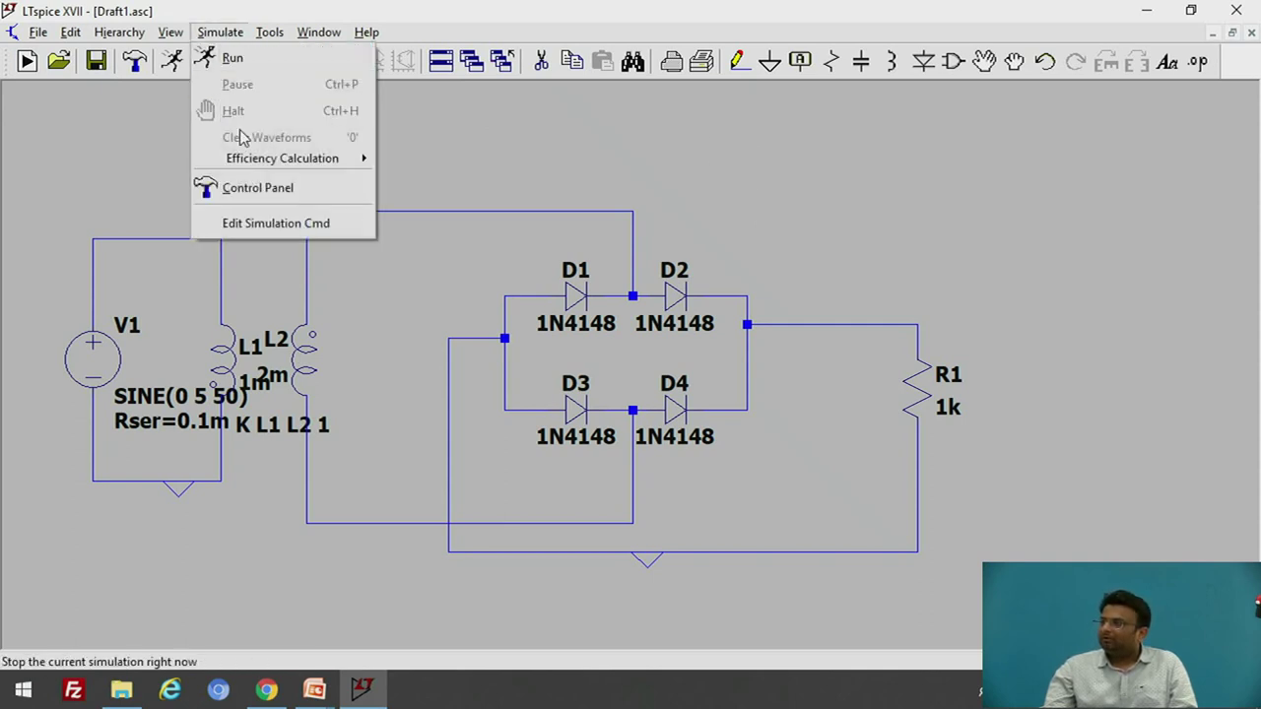
# - Place a .tran 50ms transient analysis directive below the circuit
pyautogui.click(353, 230)
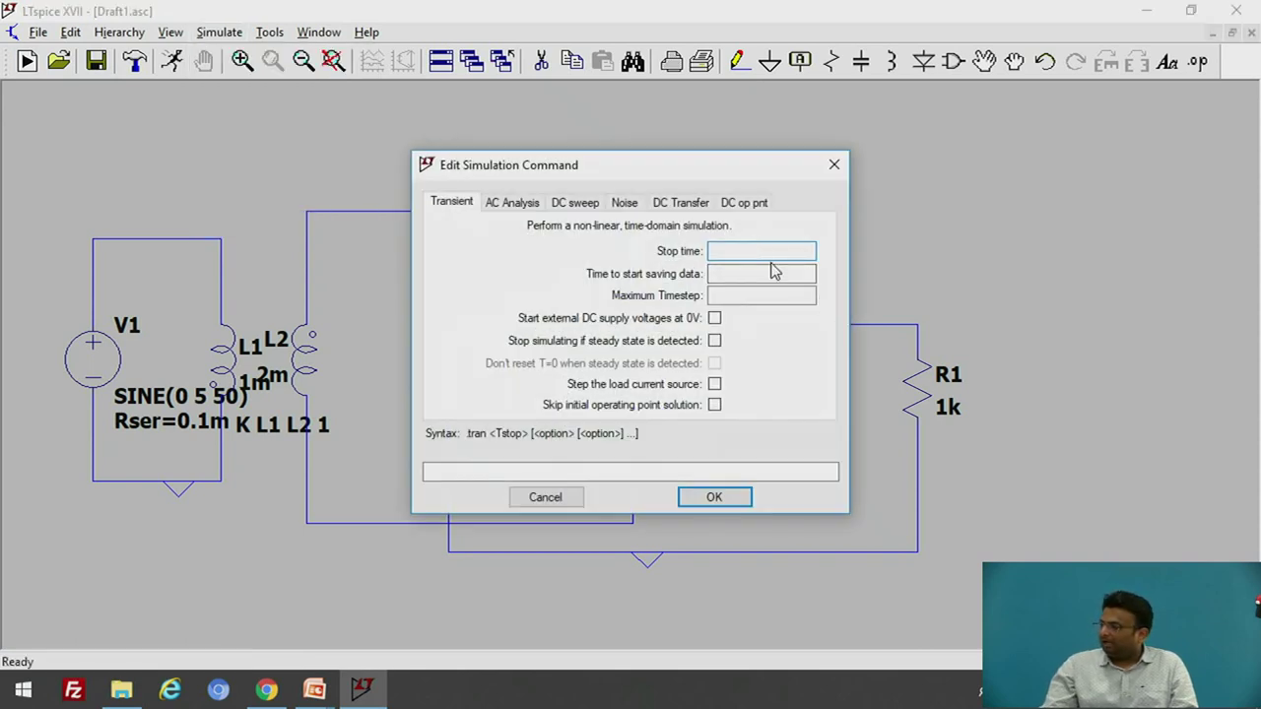
pyautogui.write('50ms')
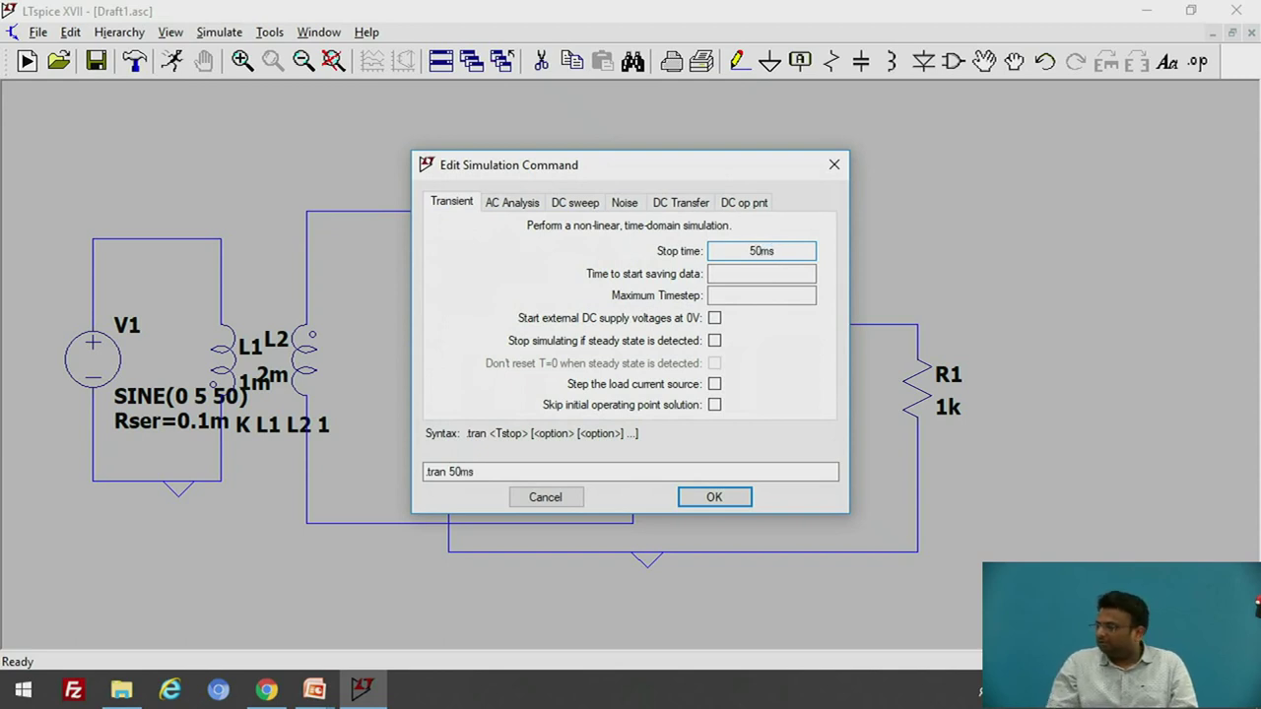
pyautogui.press('Return')
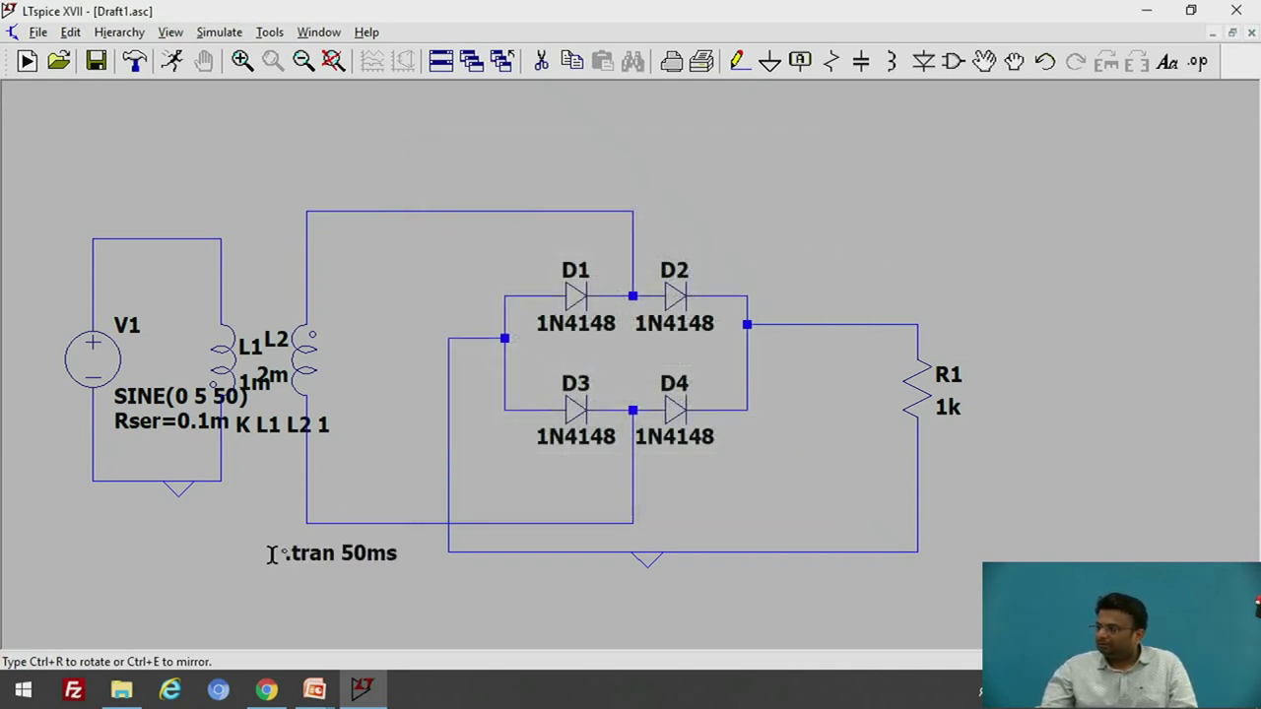
pyautogui.click(210, 559)
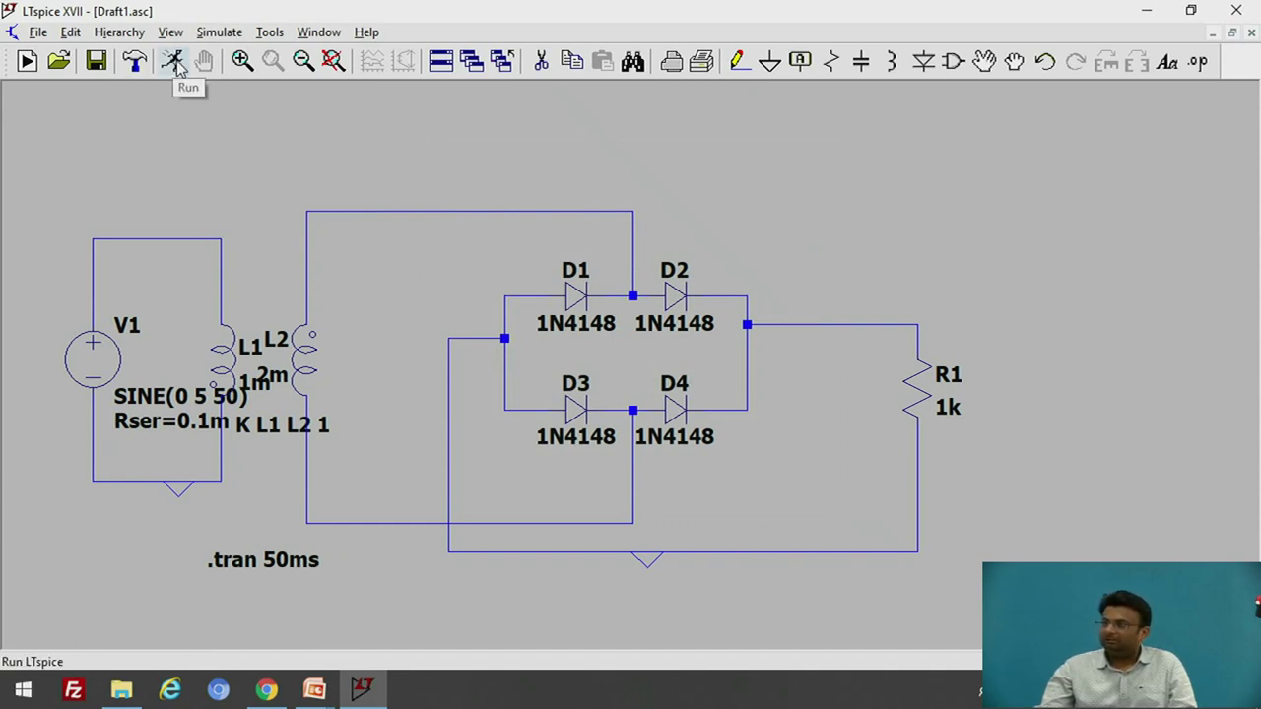
# - Run the simulation, plot V(n002) and V(n003), then close the waveform window
pyautogui.click(175, 63)
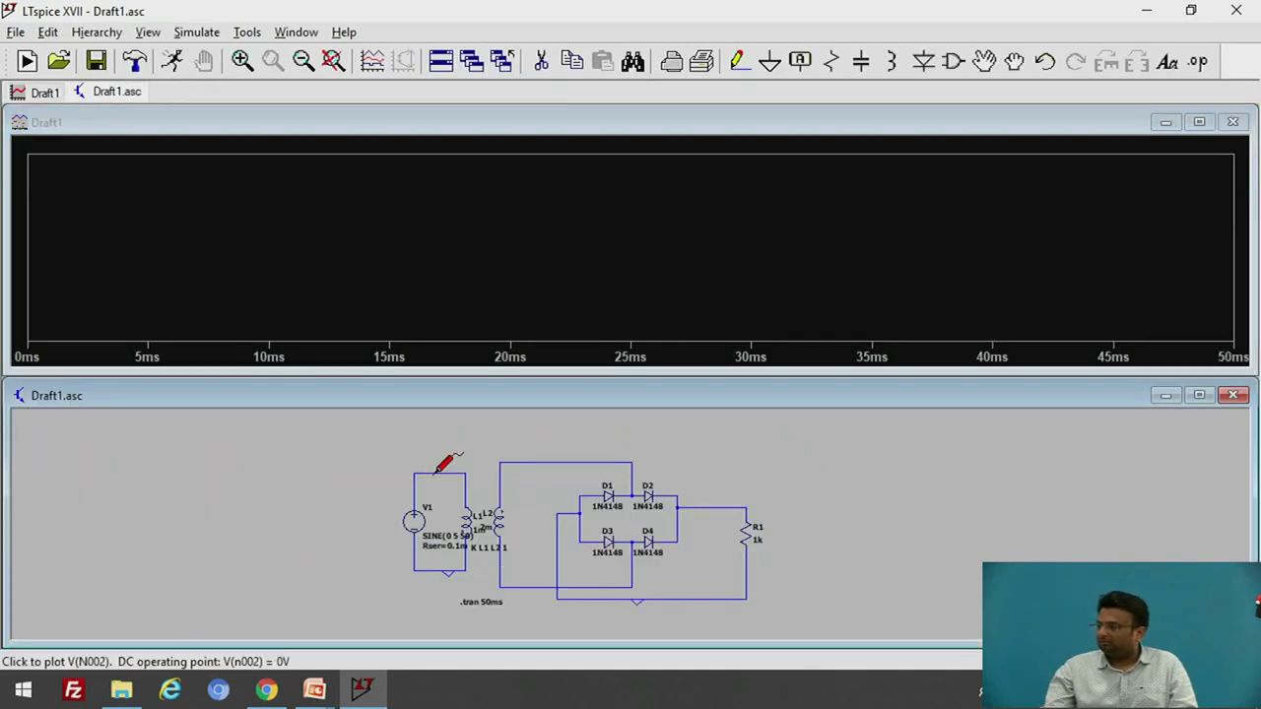
pyautogui.click(439, 469)
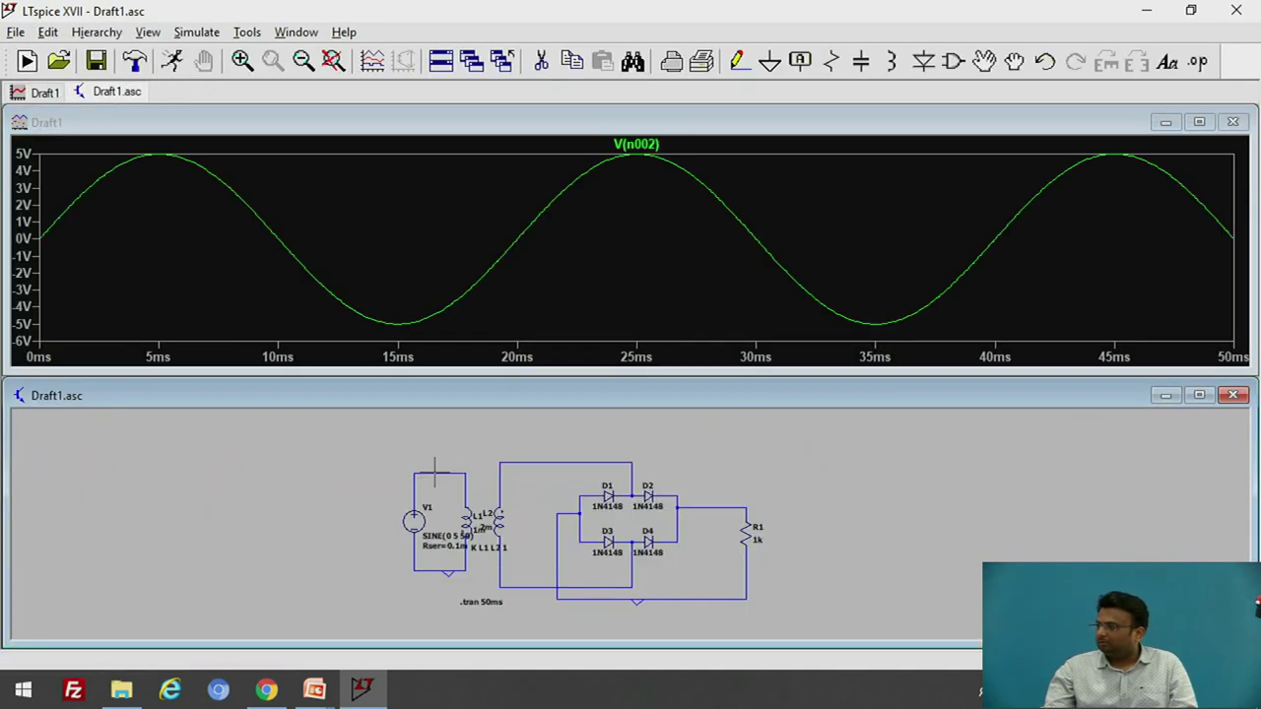
pyautogui.click(743, 506)
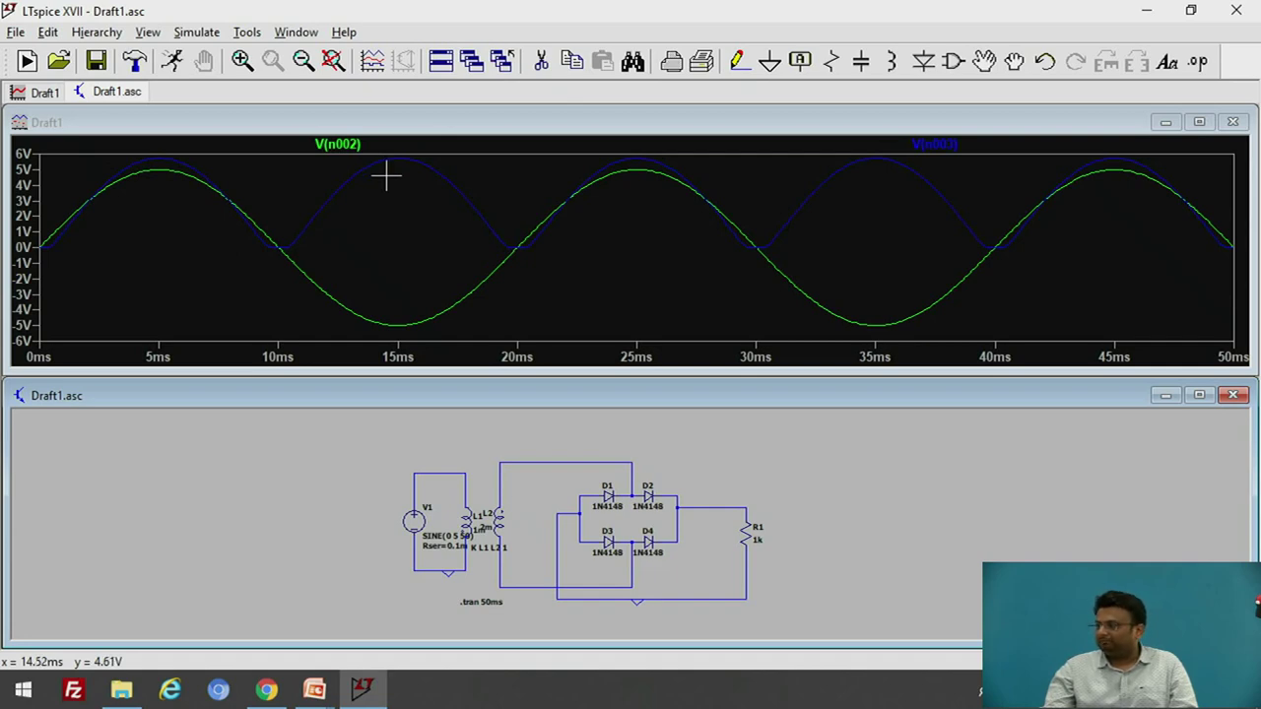
pyautogui.click(1233, 121)
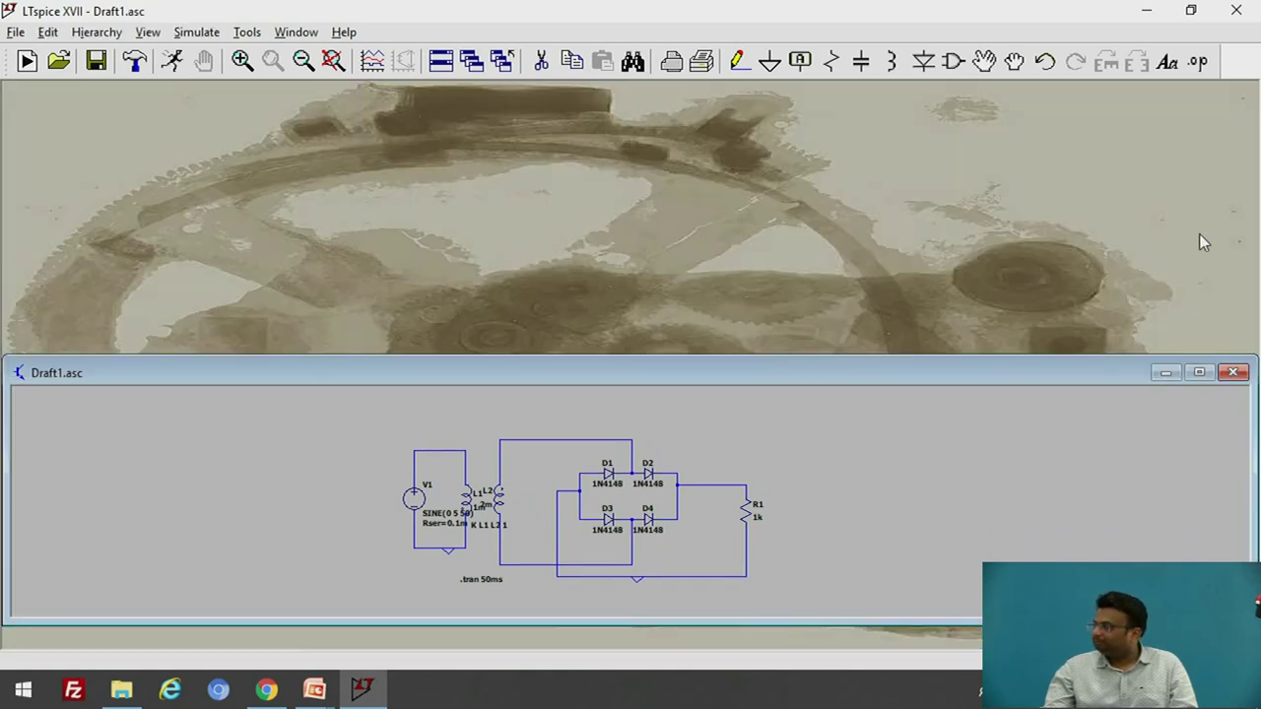
# - Place capacitor C1 beside R1, wire it in parallel across the load, and set it to 10µ
pyautogui.doubleClick(923, 369)
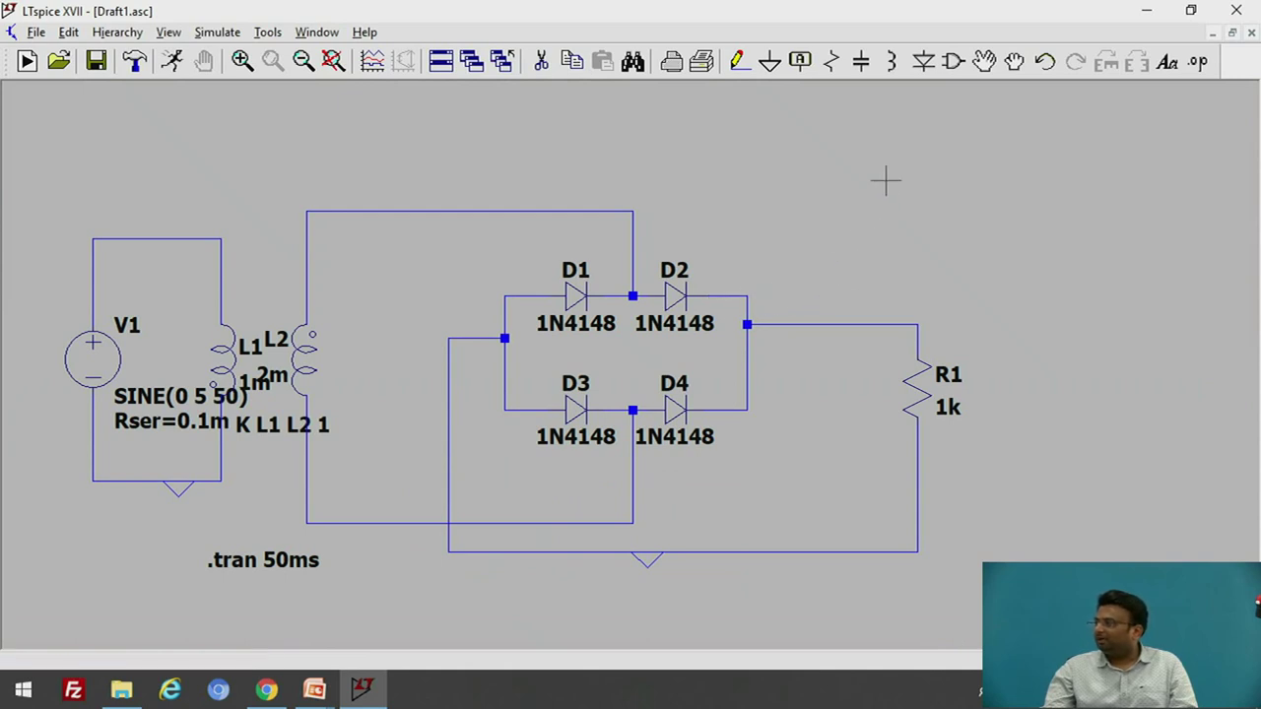
pyautogui.click(861, 63)
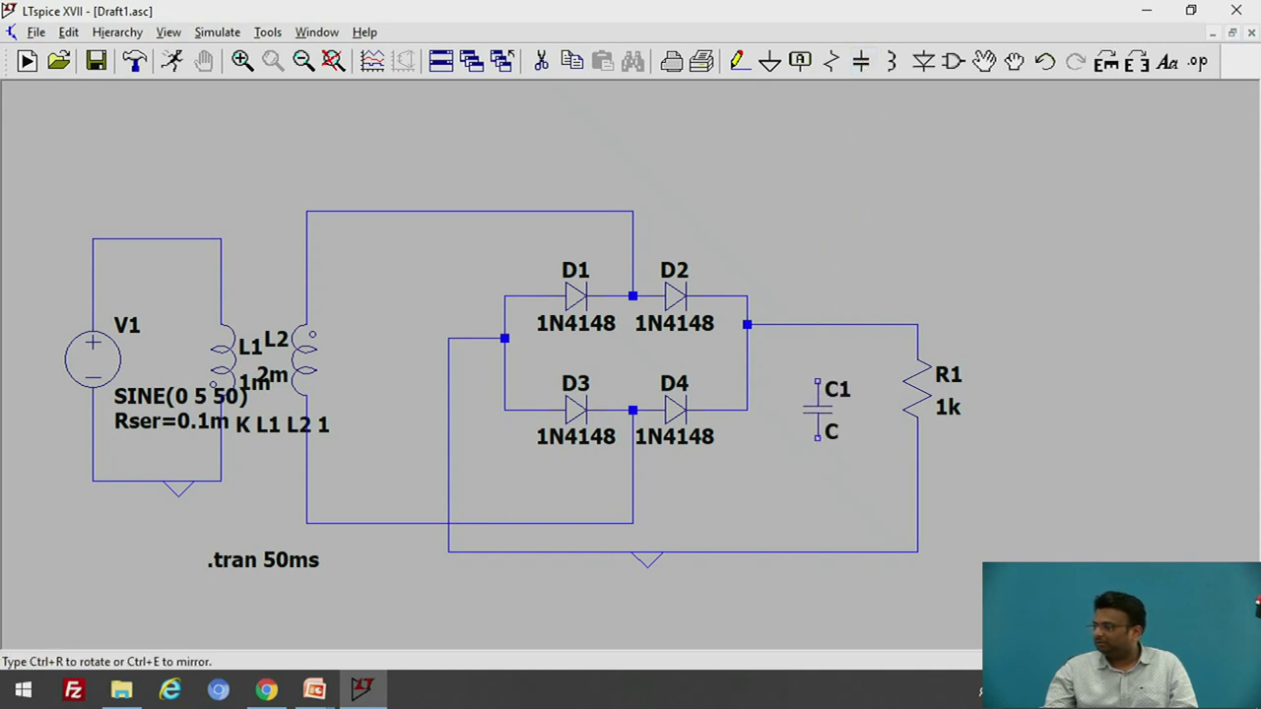
pyautogui.click(817, 394)
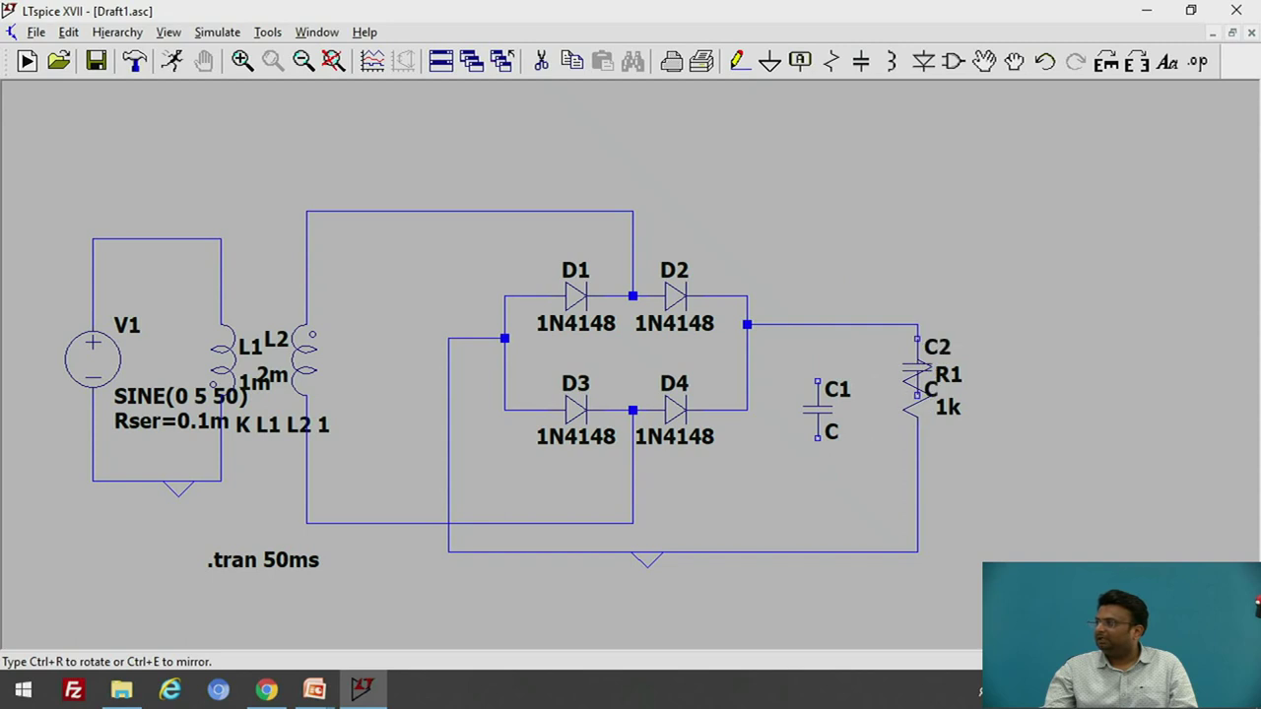
pyautogui.click(741, 63)
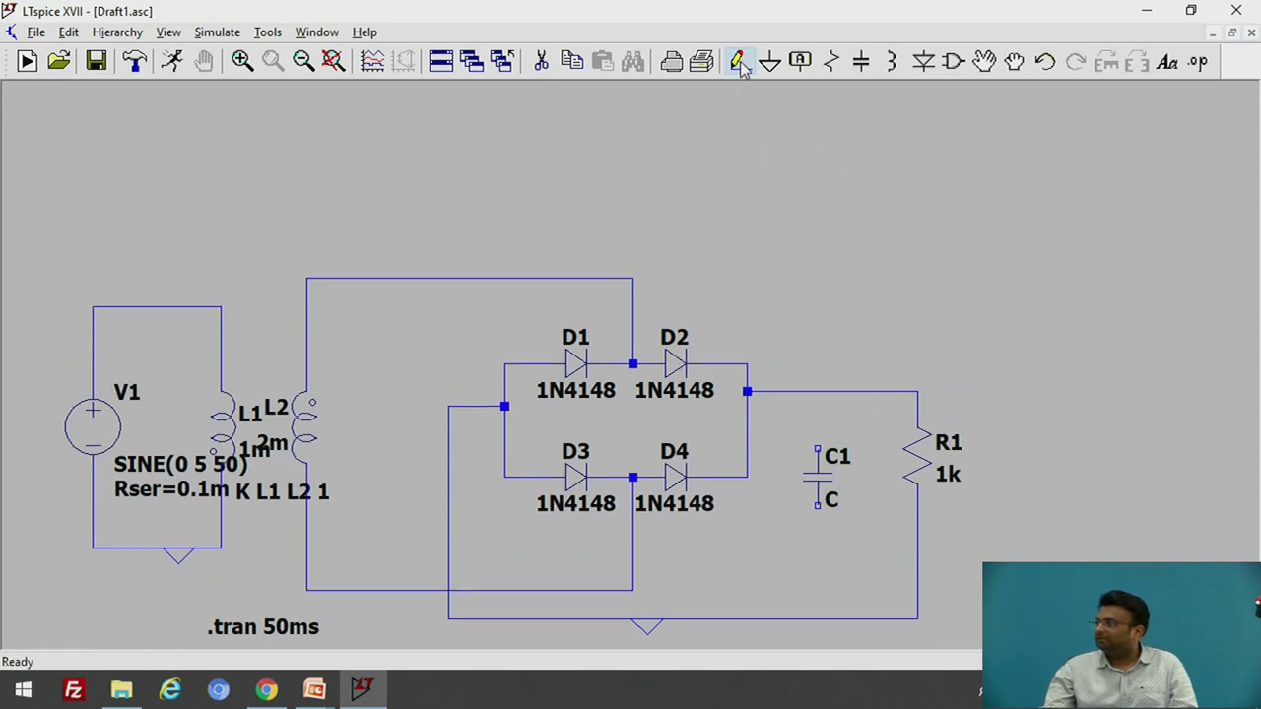
pyautogui.click(817, 391)
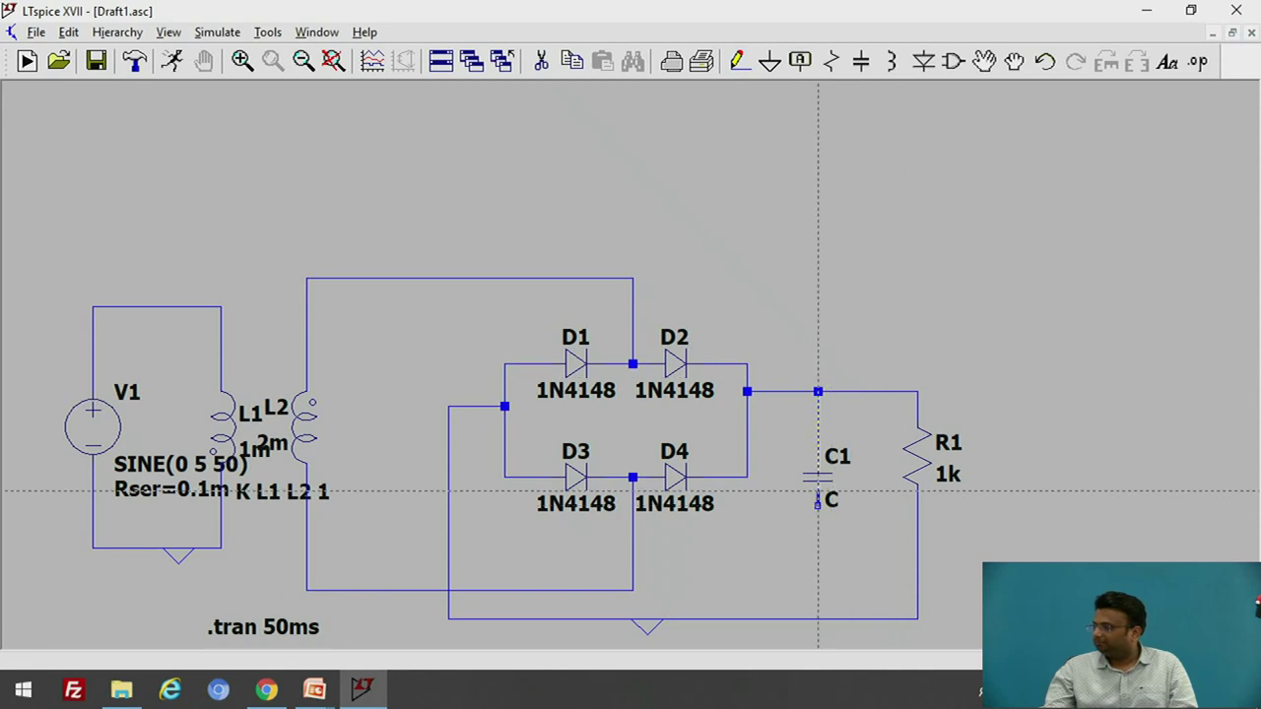
pyautogui.click(817, 619)
pyautogui.rightClick(818, 618)
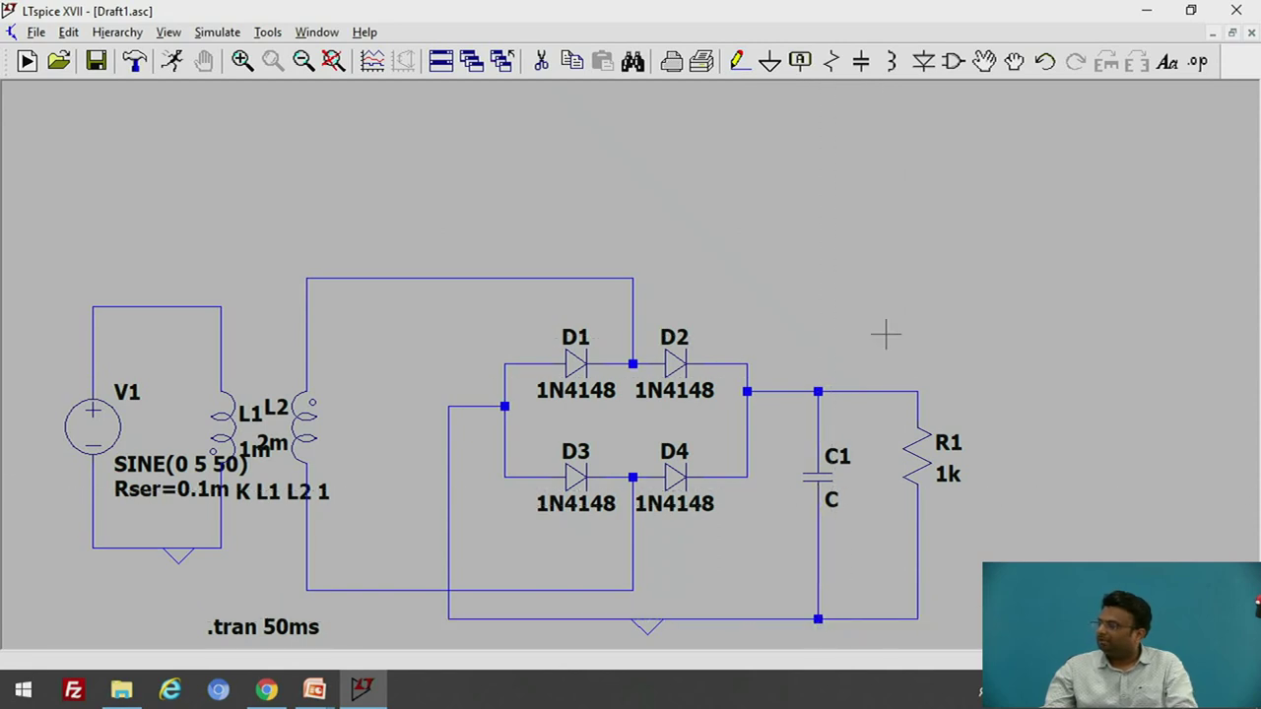
pyautogui.rightClick(827, 485)
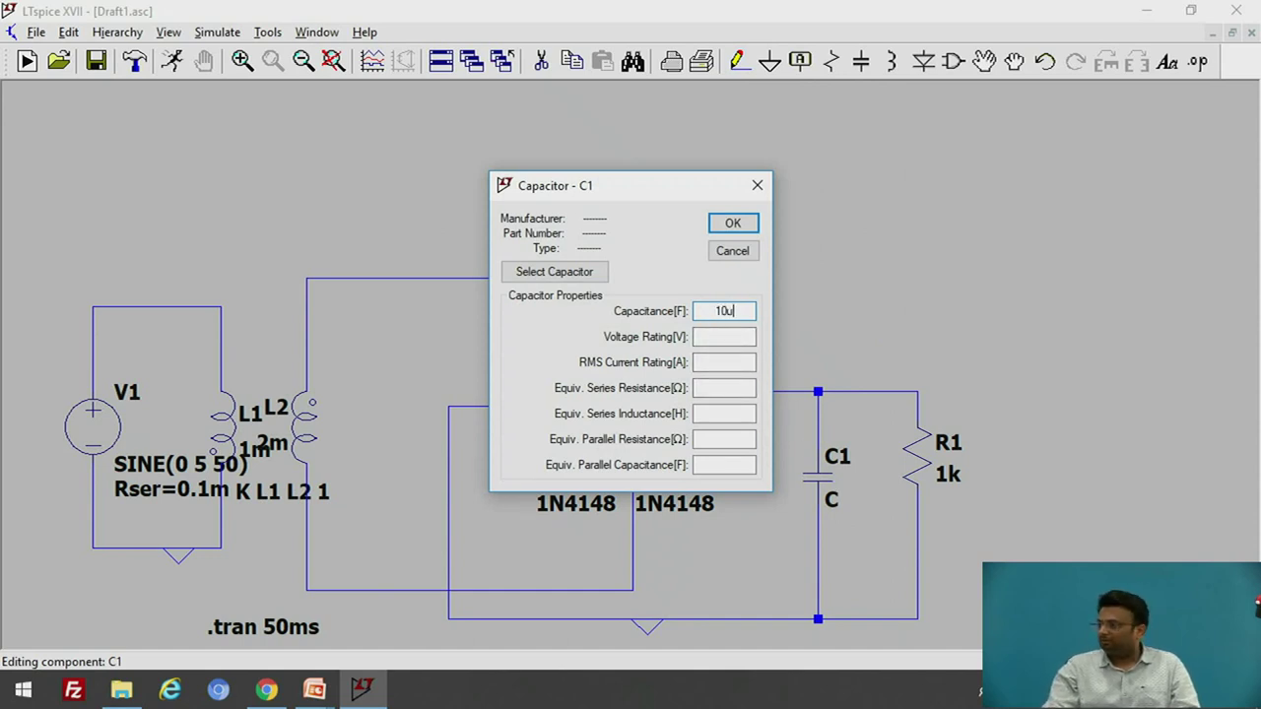
pyautogui.press('Return')
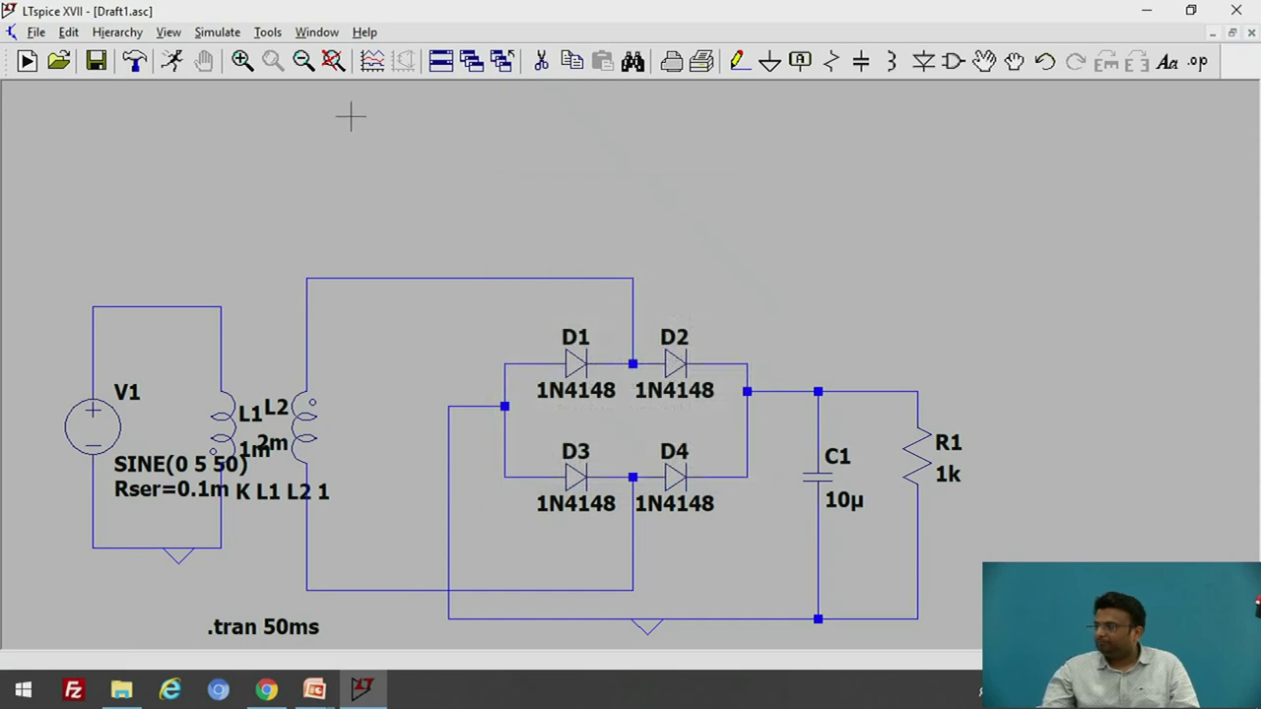
# - Rerun the simulation and plot V(n002) alongside the filtered V(n003) across C1
pyautogui.click(174, 59)
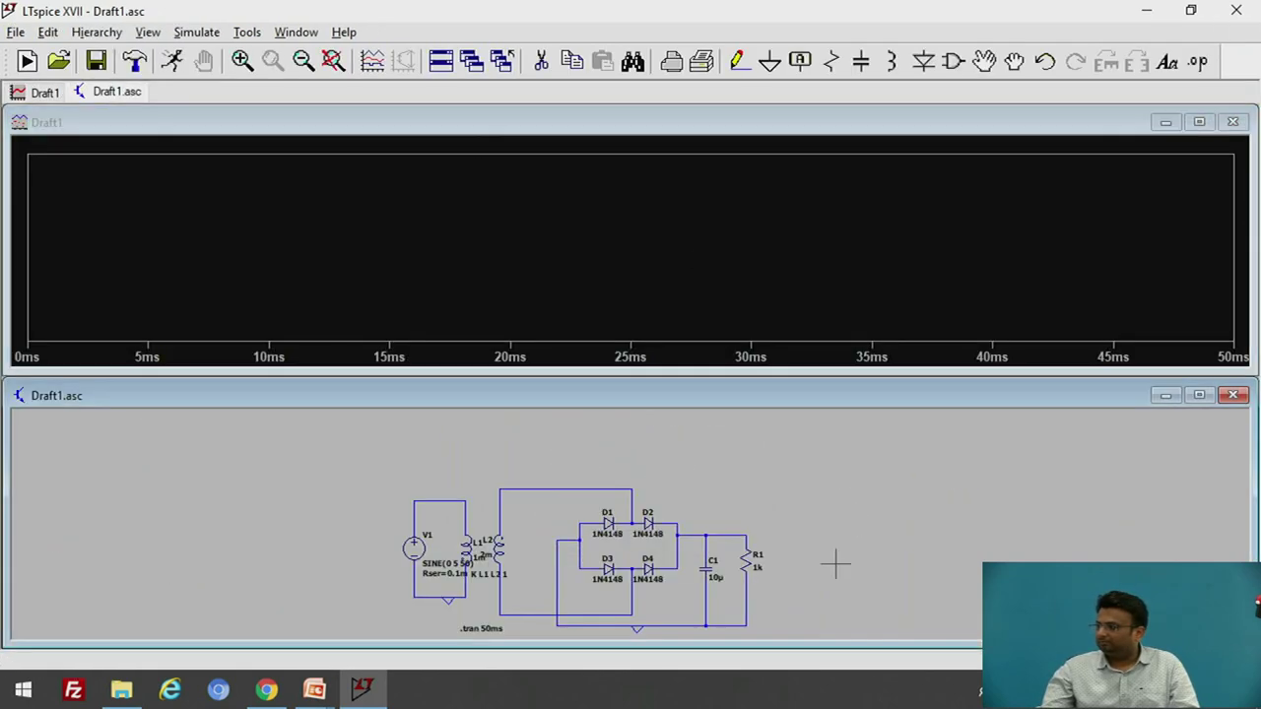
pyautogui.click(437, 500)
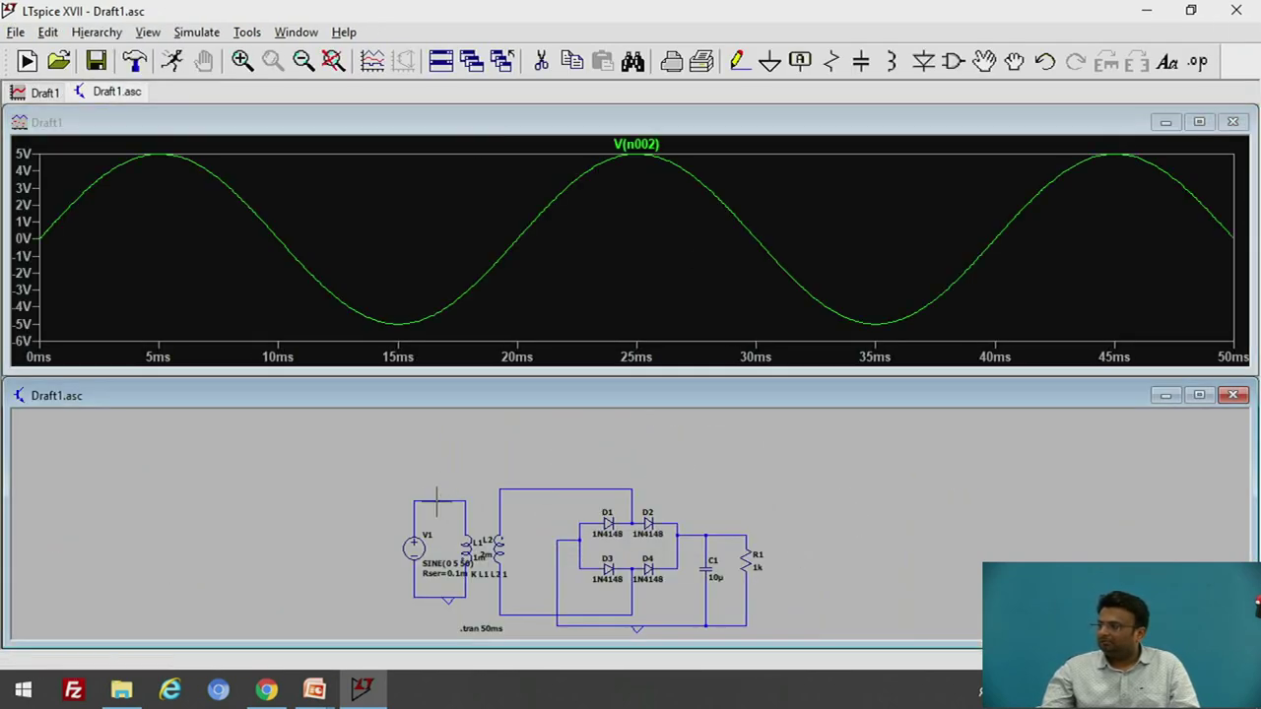
pyautogui.click(711, 532)
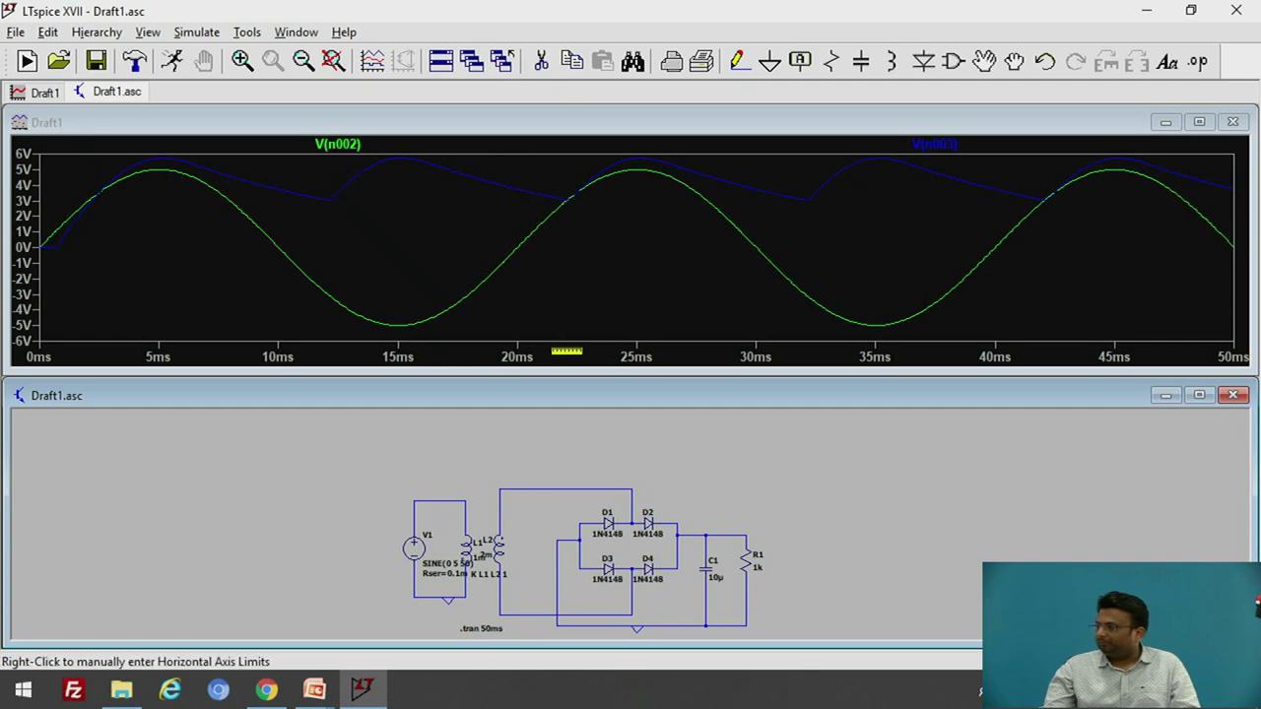
# - Change C1 to 100u and rerun to see a nearly flat 5.5 V output
pyautogui.rightClick(713, 565)
pyautogui.write('1')
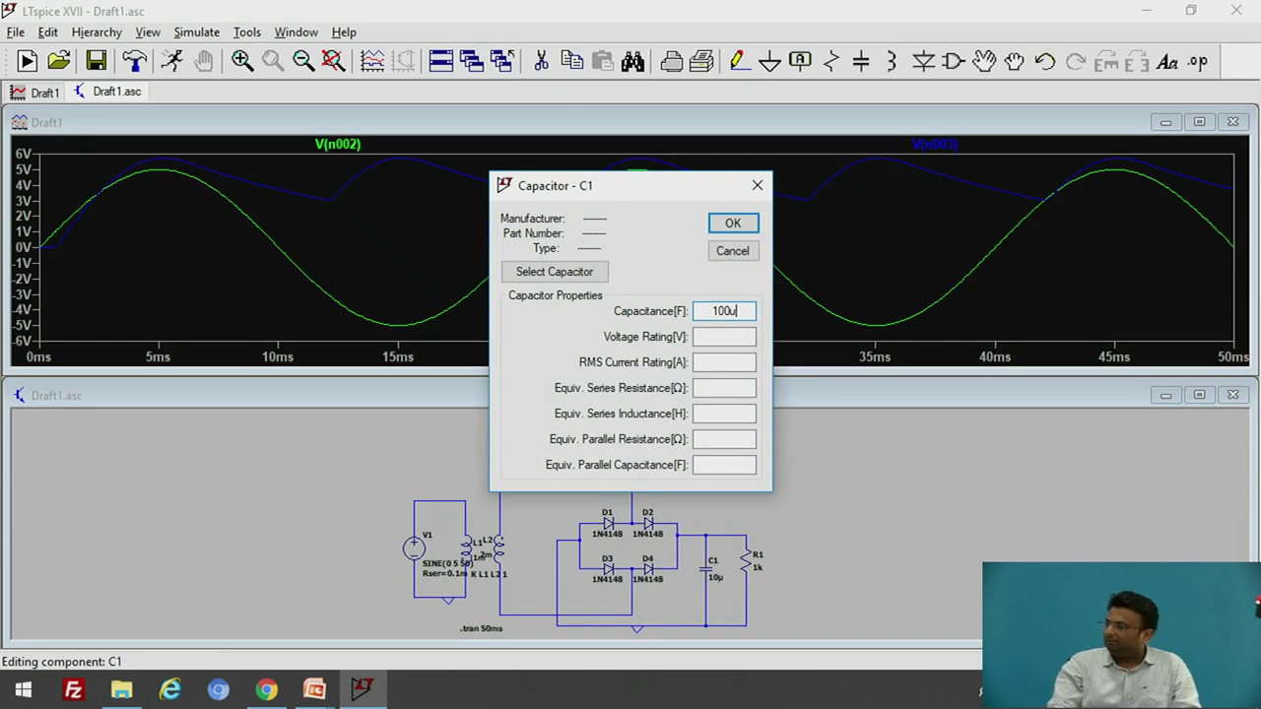
pyautogui.write('00u')
pyautogui.press('Return')
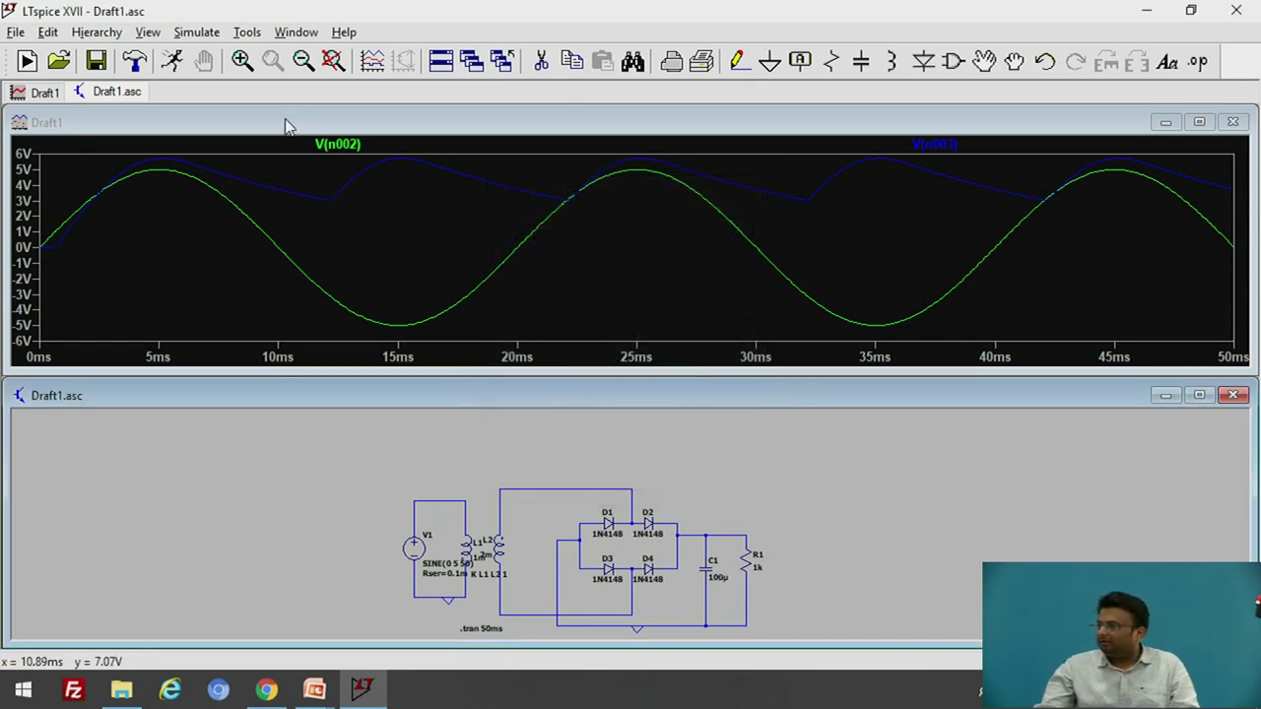
pyautogui.click(169, 61)
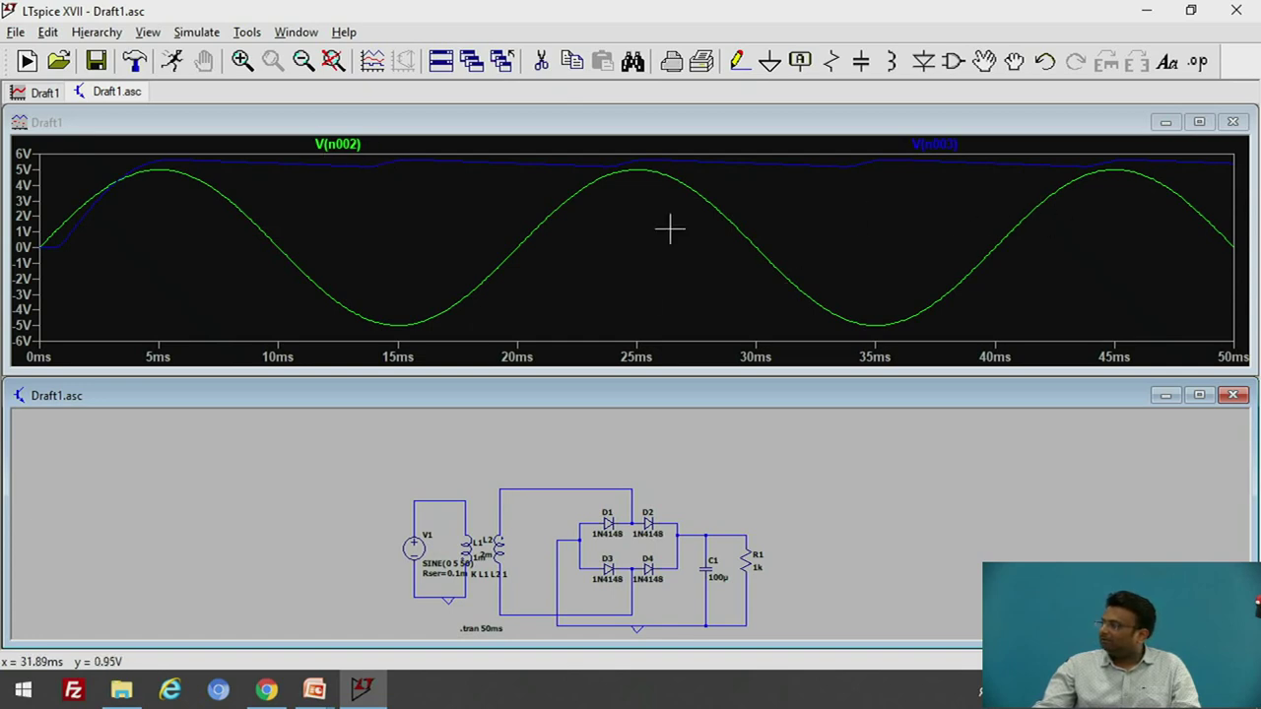
pyautogui.scroll(2, 683, 595)
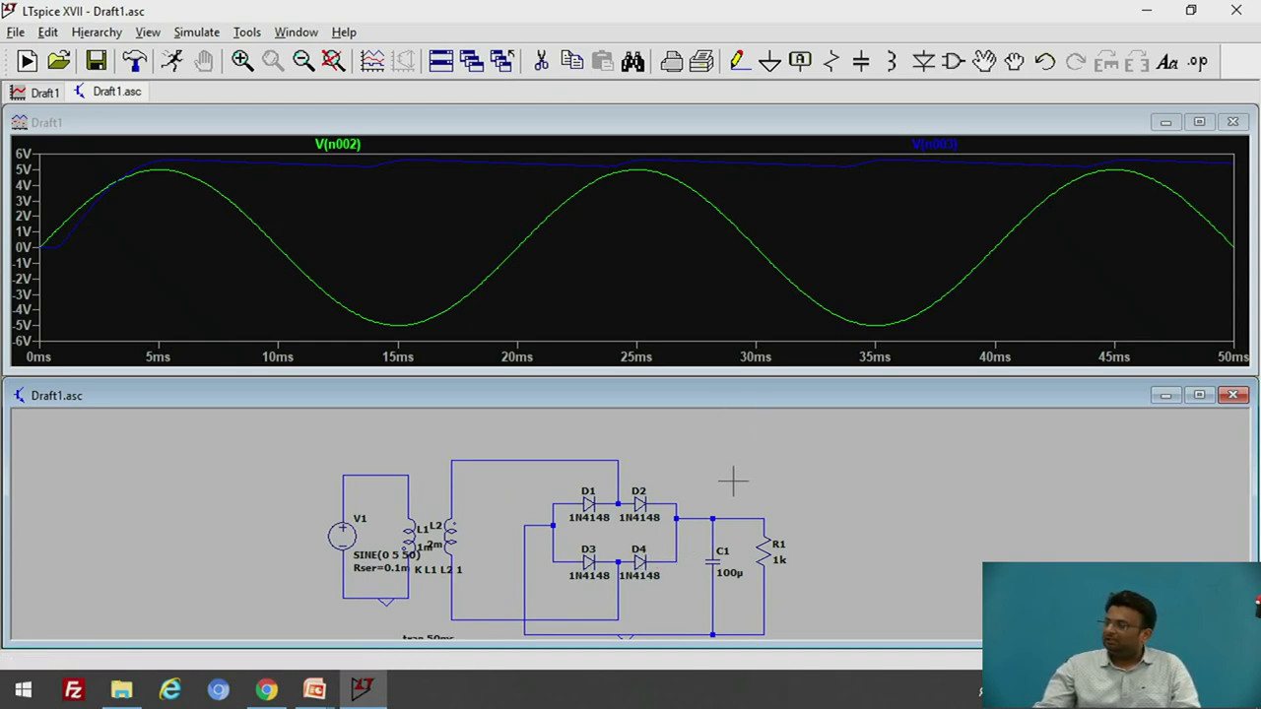
# - Close the waveform plot and maximize the Draft1.asc schematic, zoomed in on the rectifier
pyautogui.click(1232, 121)
pyautogui.doubleClick(843, 373)
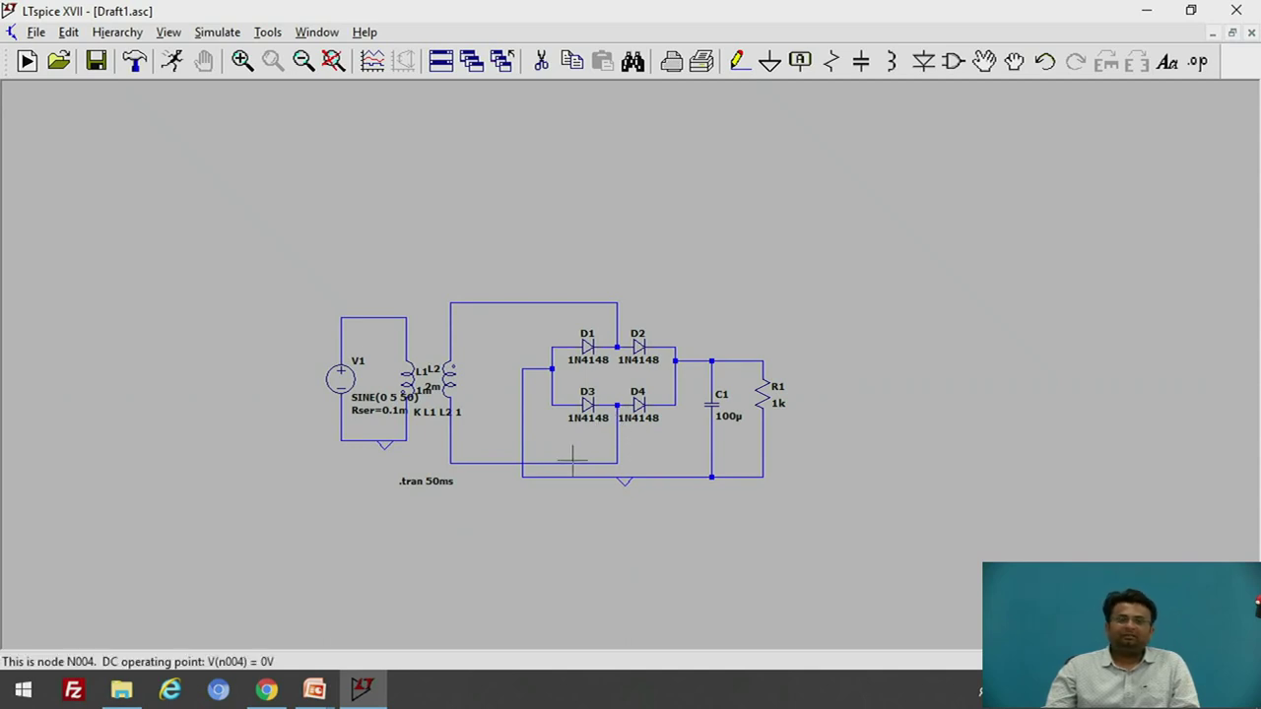
pyautogui.scroll(4, 556, 455)
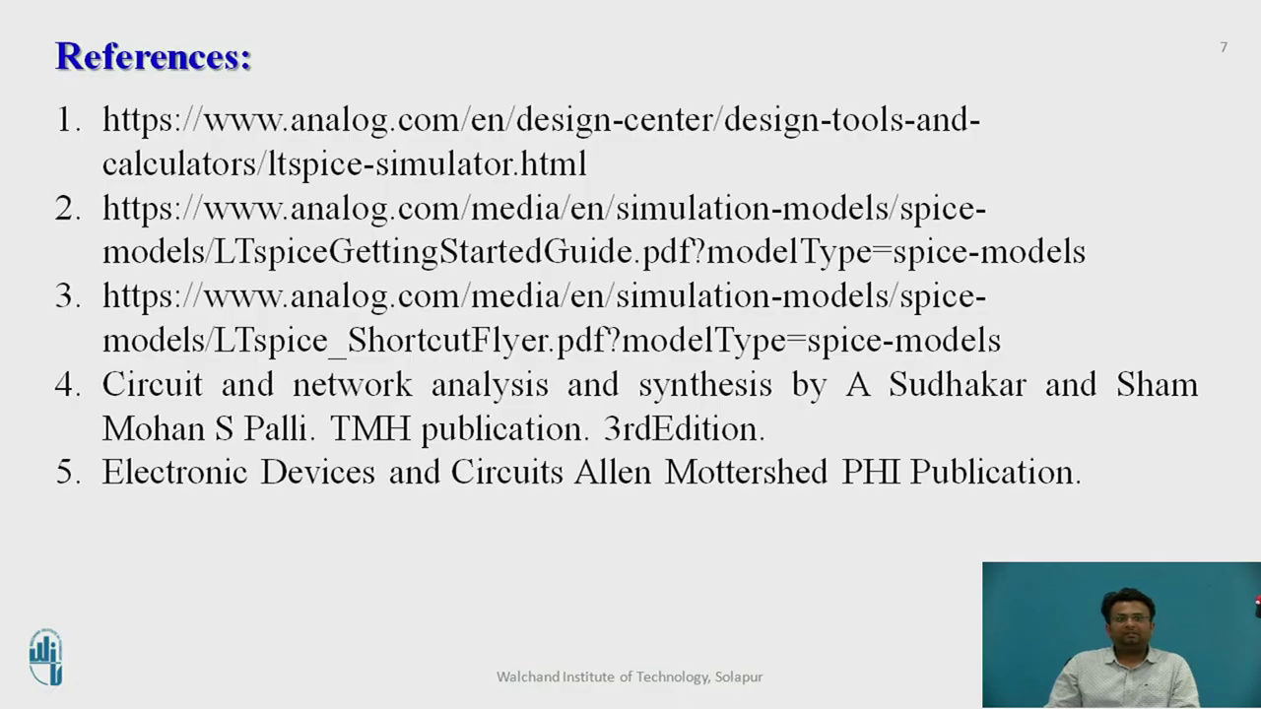
# - Advance from the References slide to the closing Thank You slide
pyautogui.press('Right')
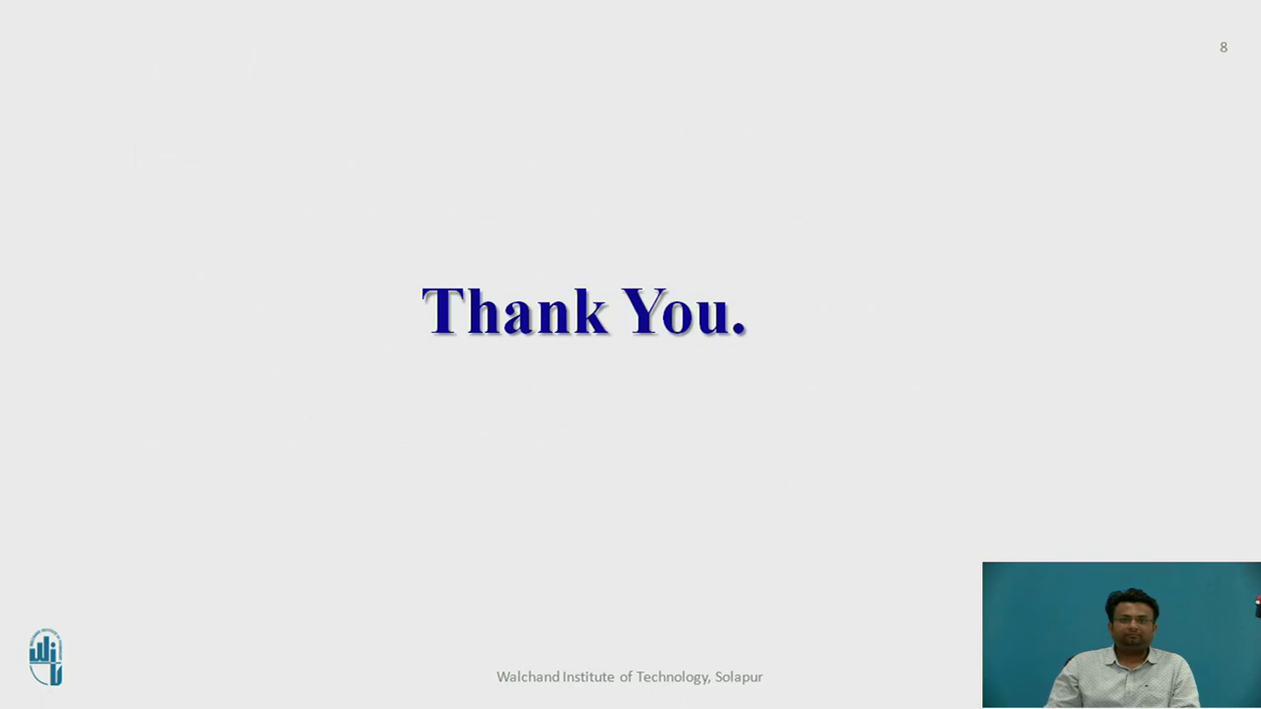